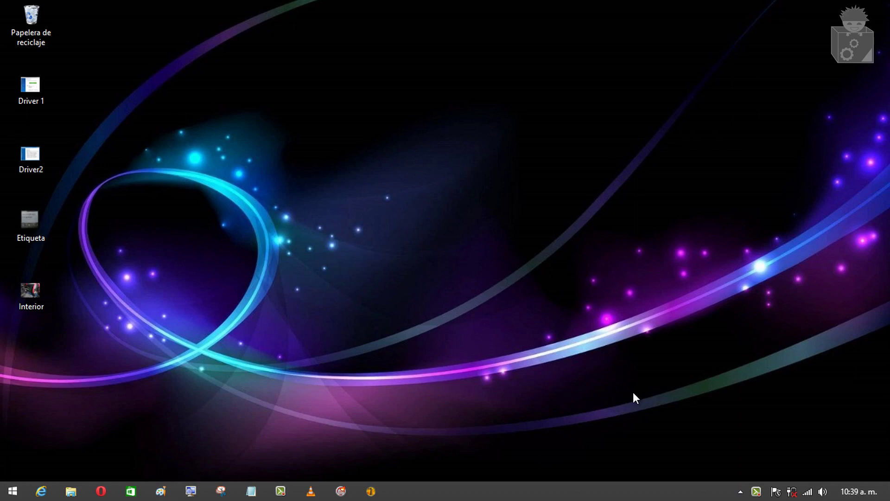
View the Driver 1 and Driver2 screenshots of Driver Genius from the desktop and close the photo viewer
{"action": "double_click", "coordinate": [44, 85]}
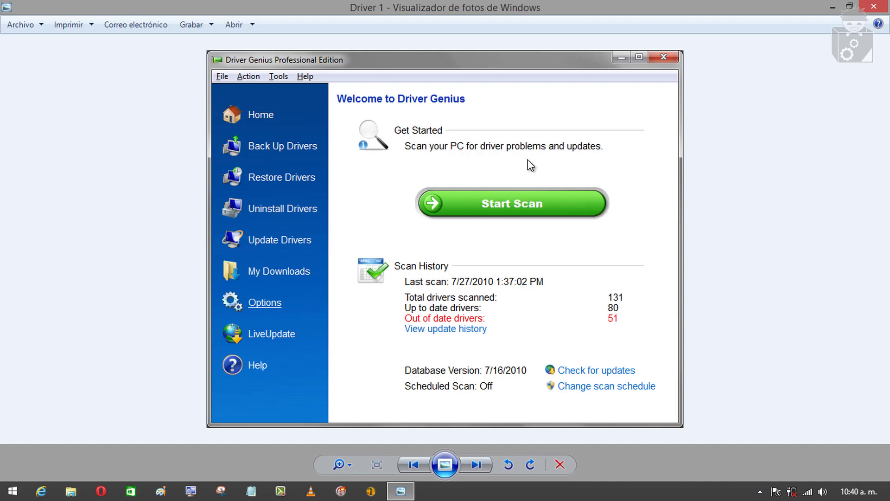
{"action": "left_click", "coordinate": [486, 463]}
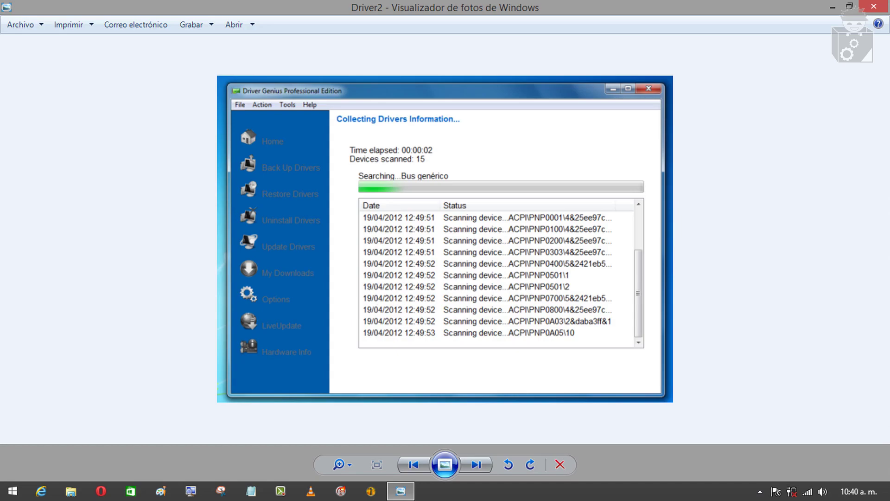
{"action": "left_click", "coordinate": [873, 7]}
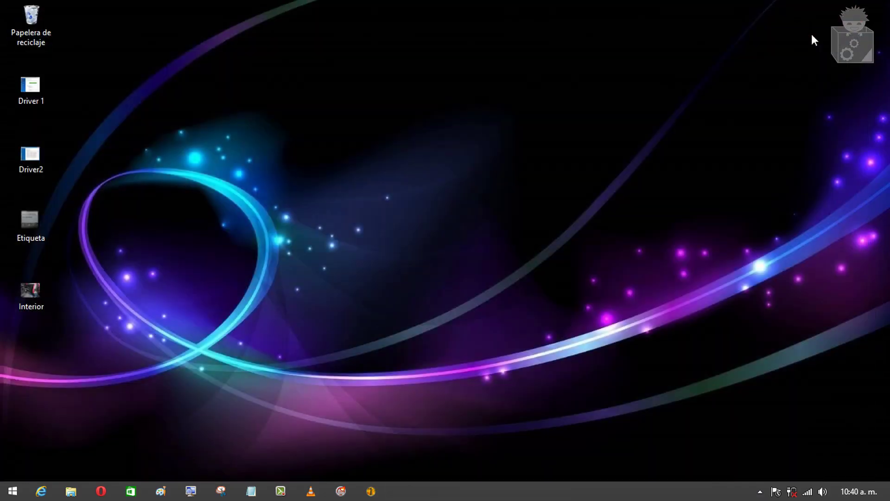
Open the Etiqueta photo from the desktop and examine the brand and model name on the laptop label
{"action": "left_click", "coordinate": [574, 152]}
{"action": "double_click", "coordinate": [28, 221]}
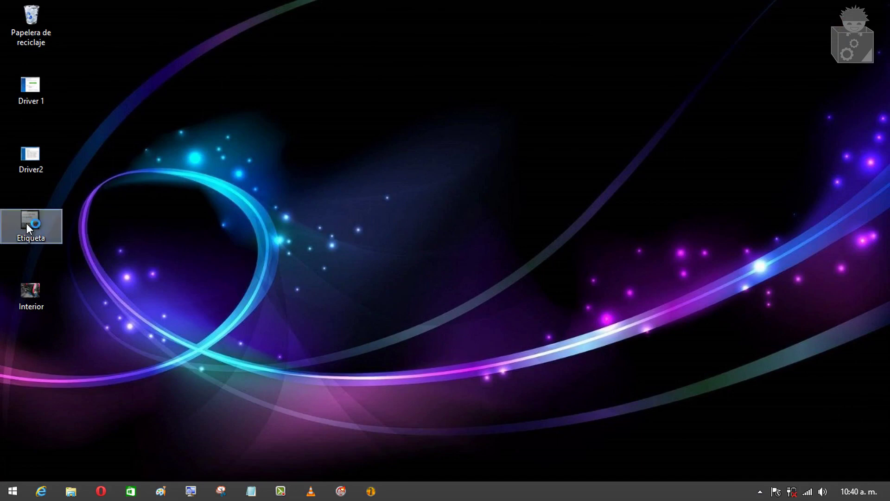
{"action": "scroll", "coordinate": [362, 105], "scroll_direction": "up", "scroll_amount": 4}
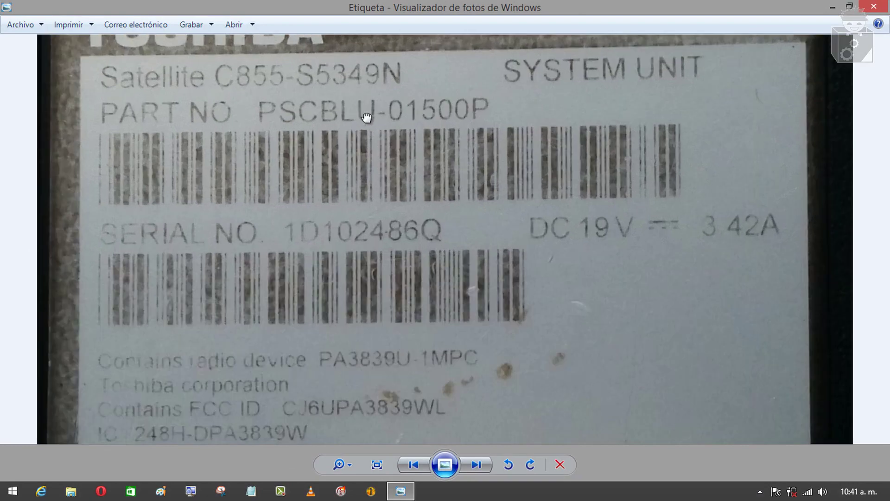
{"action": "left_click_drag", "start_coordinate": [368, 119], "coordinate": [403, 193]}
{"action": "scroll", "coordinate": [365, 132], "scroll_direction": "up", "scroll_amount": 1}
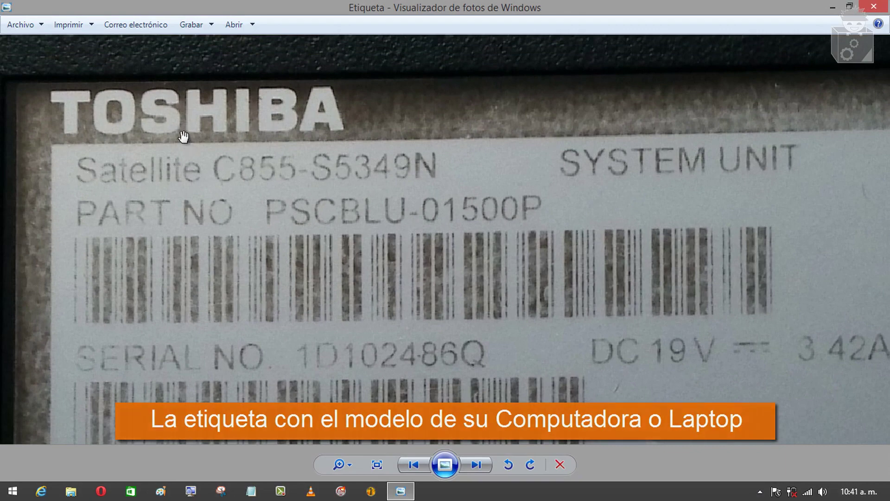
{"action": "scroll", "coordinate": [183, 137], "scroll_direction": "up", "scroll_amount": 1}
{"action": "left_click_drag", "start_coordinate": [203, 181], "coordinate": [238, 201]}
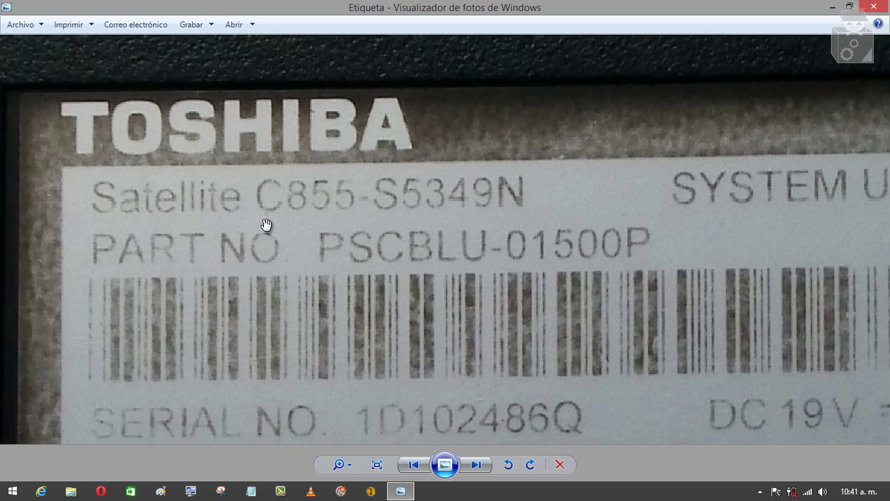
{"action": "scroll", "coordinate": [232, 172], "scroll_direction": "down", "scroll_amount": 3}
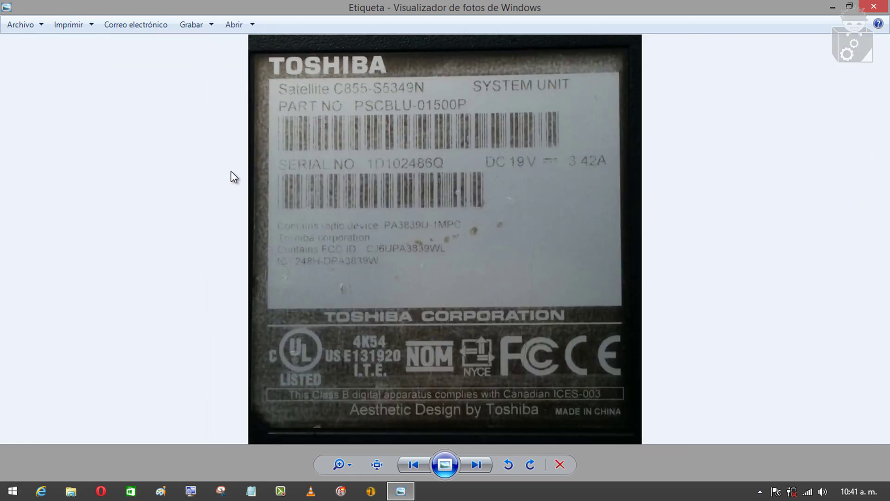
{"action": "scroll", "coordinate": [324, 100], "scroll_direction": "up", "scroll_amount": 2}
{"action": "scroll", "coordinate": [390, 222], "scroll_direction": "down", "scroll_amount": 2}
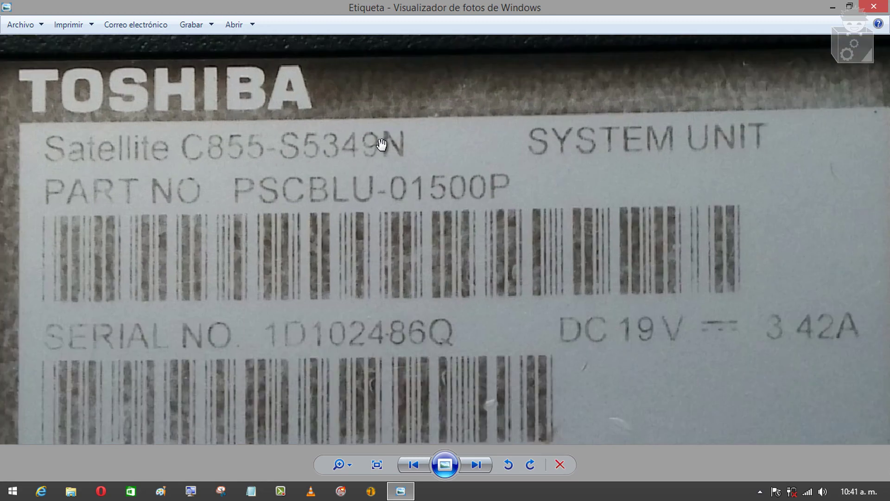
{"action": "left_click_drag", "start_coordinate": [391, 145], "coordinate": [423, 166]}
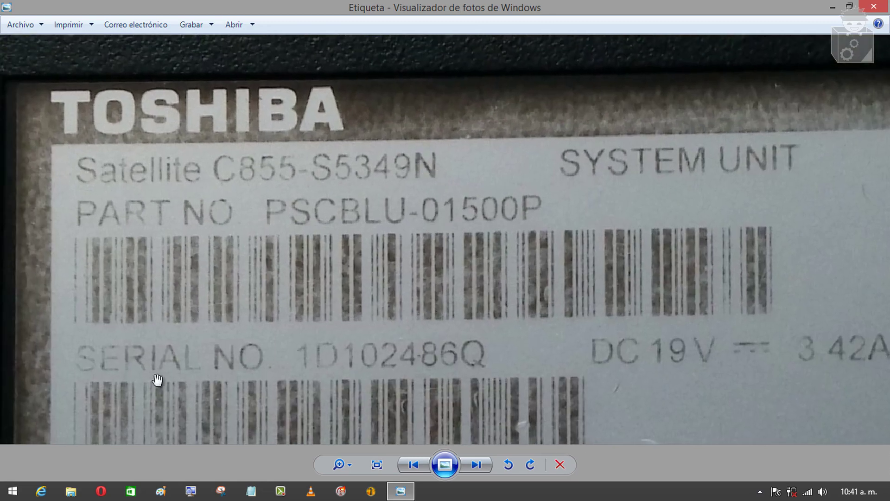
Launch Opera, return to the Etiqueta photo and examine the label's model, part number, serial number and radio device details
{"action": "left_click", "coordinate": [107, 489]}
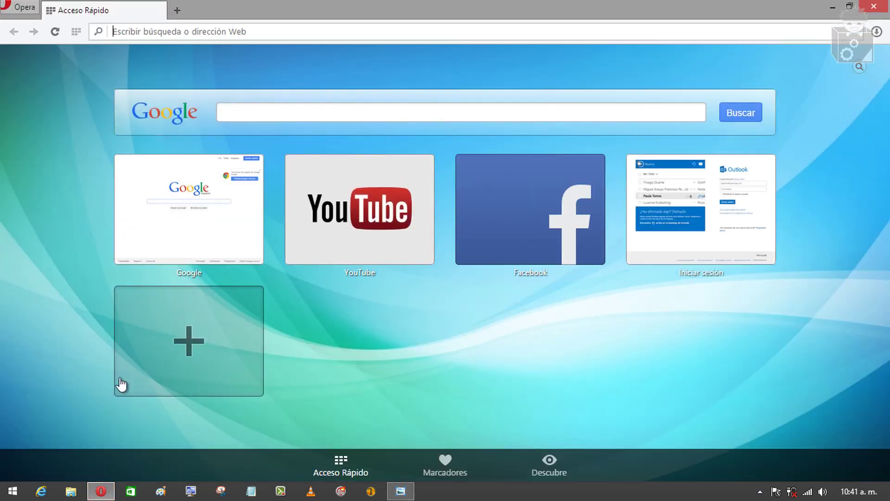
{"action": "left_click", "coordinate": [401, 490]}
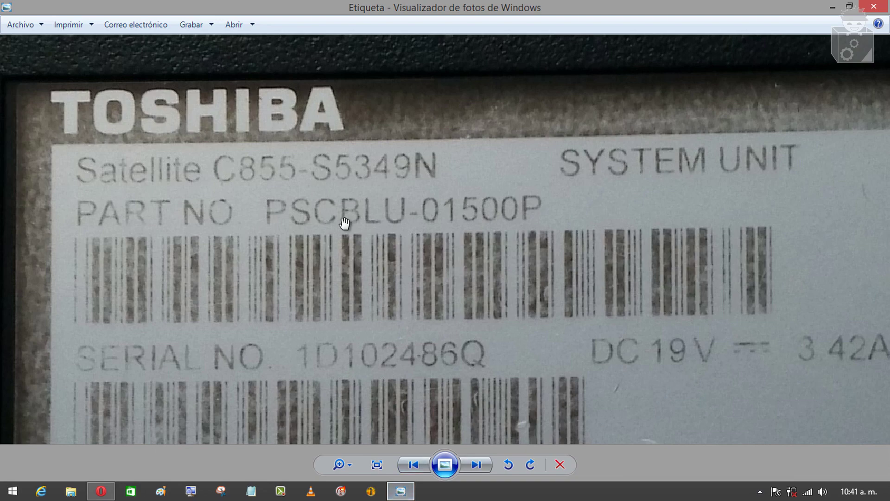
{"action": "scroll", "coordinate": [385, 148], "scroll_direction": "up", "scroll_amount": 2}
{"action": "left_click_drag", "start_coordinate": [385, 148], "coordinate": [408, 38]}
{"action": "left_click_drag", "start_coordinate": [427, 201], "coordinate": [431, 399]}
{"action": "left_click_drag", "start_coordinate": [512, 349], "coordinate": [374, 279]}
{"action": "left_click_drag", "start_coordinate": [415, 242], "coordinate": [441, 154]}
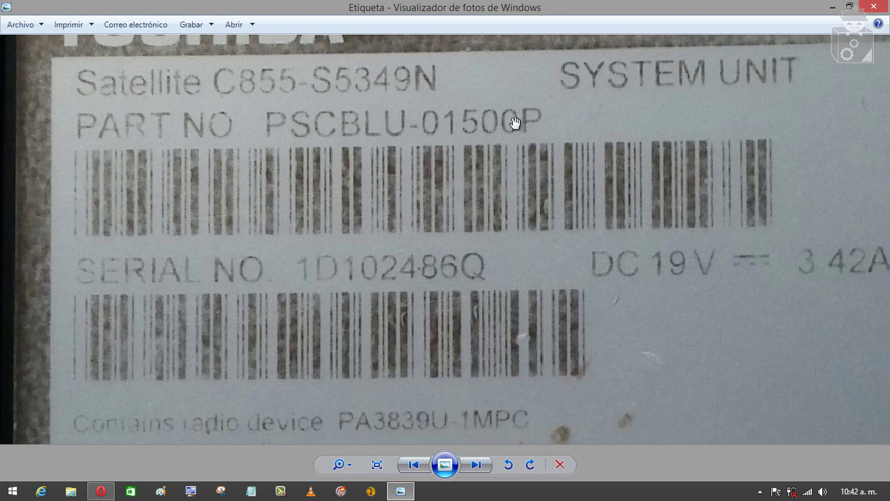
{"action": "left_click_drag", "start_coordinate": [395, 298], "coordinate": [408, 163]}
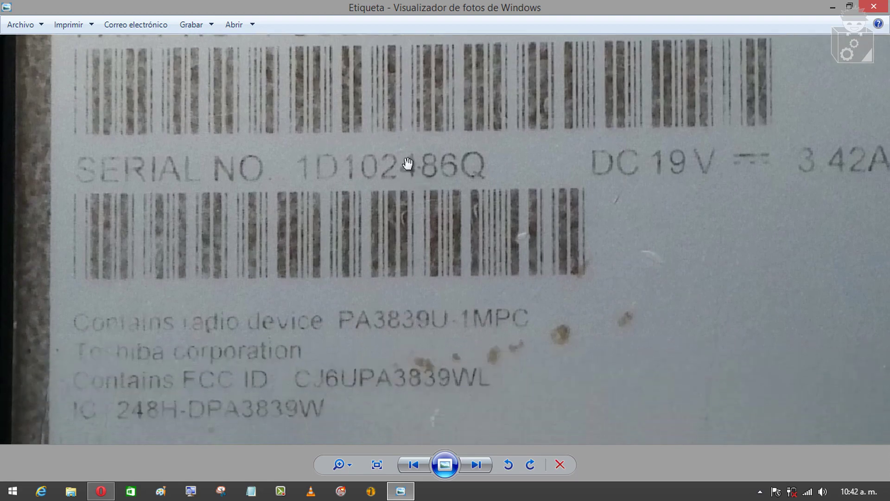
{"action": "scroll", "coordinate": [539, 223], "scroll_direction": "down", "scroll_amount": 3}
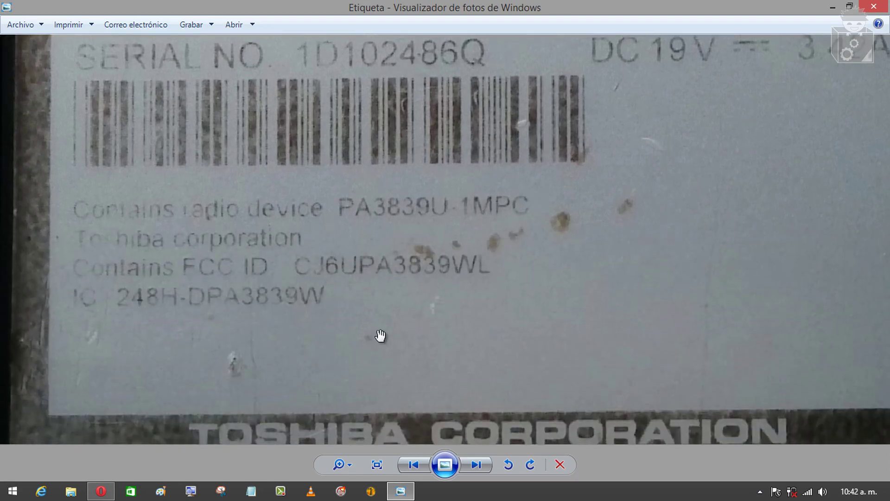
{"action": "left_click_drag", "start_coordinate": [380, 334], "coordinate": [398, 343]}
{"action": "left_click_drag", "start_coordinate": [425, 223], "coordinate": [459, 330]}
{"action": "scroll", "coordinate": [517, 282], "scroll_direction": "up", "scroll_amount": 3}
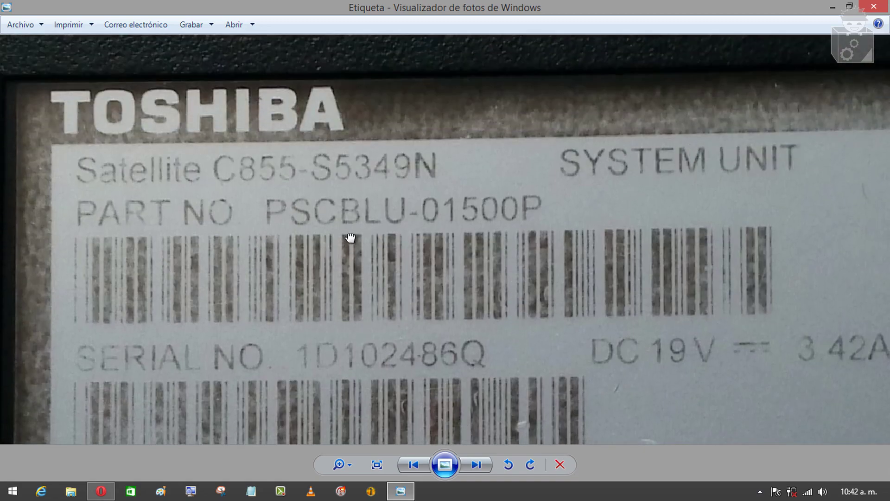
{"action": "scroll", "coordinate": [350, 238], "scroll_direction": "down", "scroll_amount": 3}
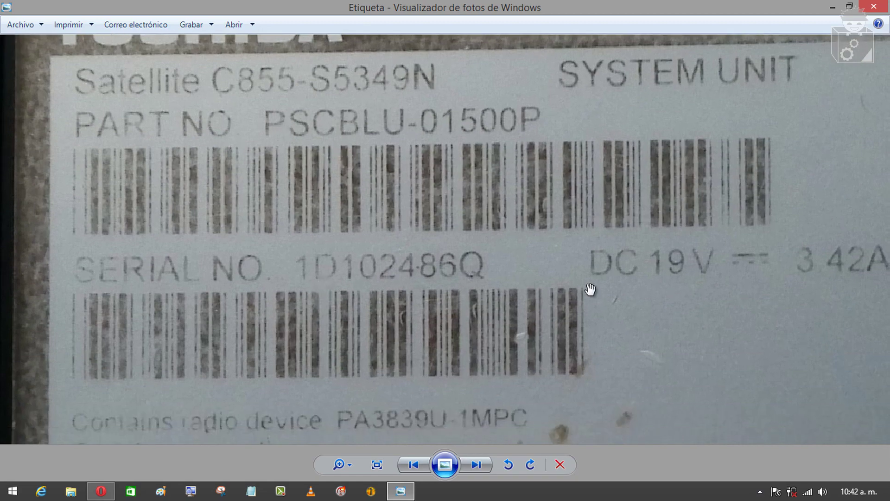
{"action": "scroll", "coordinate": [512, 250], "scroll_direction": "up", "scroll_amount": 1}
{"action": "scroll", "coordinate": [496, 250], "scroll_direction": "up", "scroll_amount": 2}
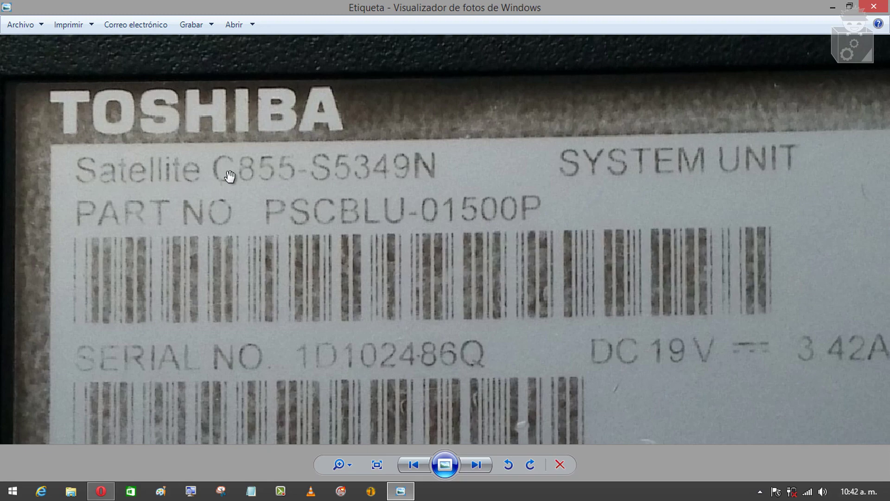
Switch to Opera and place its window below the model and part number lines of the label photo
{"action": "left_click", "coordinate": [110, 492]}
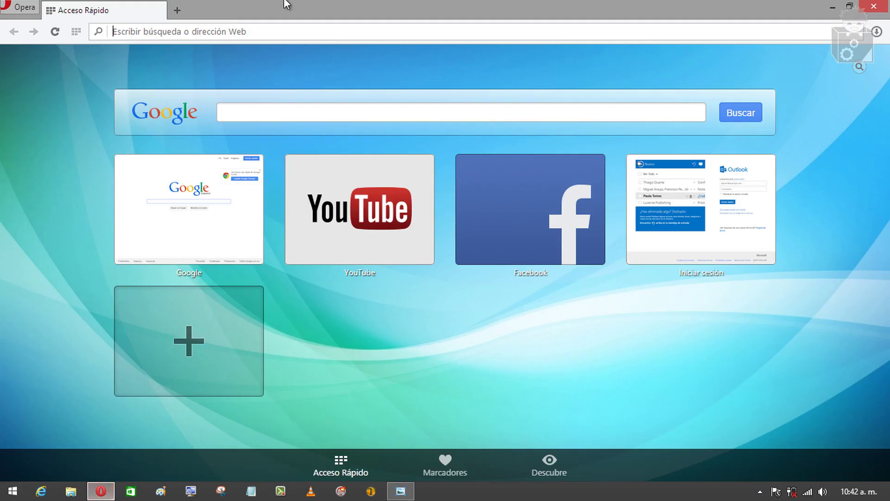
{"action": "left_click_drag", "start_coordinate": [510, 7], "coordinate": [545, 149]}
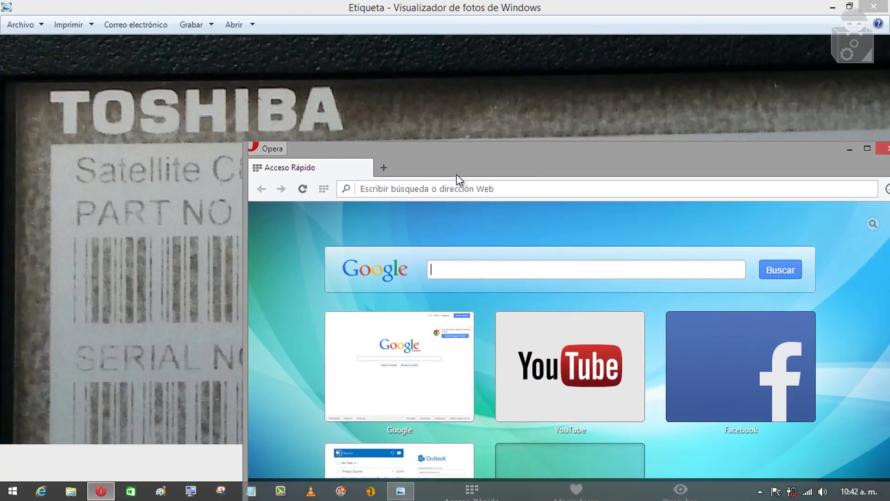
{"action": "left_click_drag", "start_coordinate": [457, 175], "coordinate": [321, 288]}
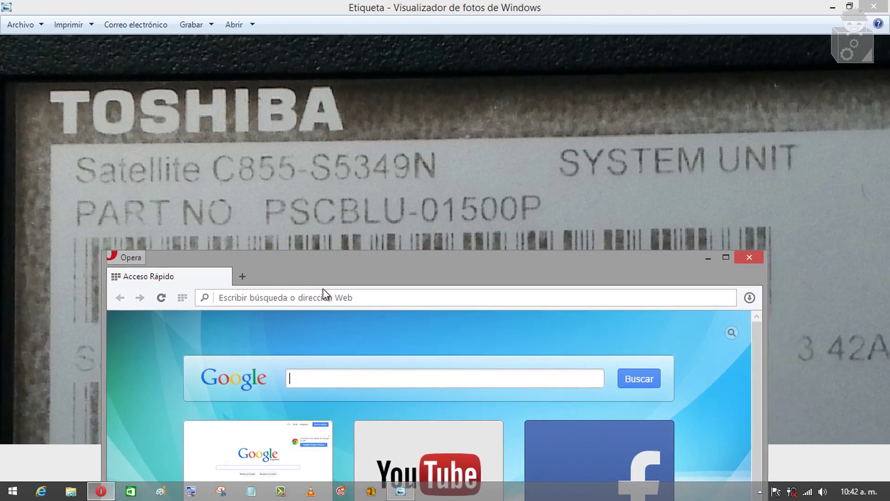
Search Google for "Toshiba satellite c855-s5349N"
{"action": "type", "text": "Toh"}
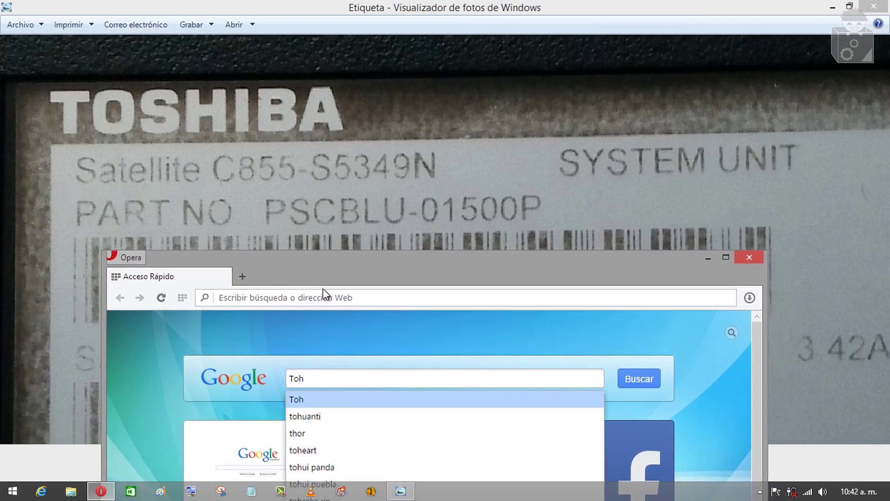
{"action": "key", "text": "BackSpace"}
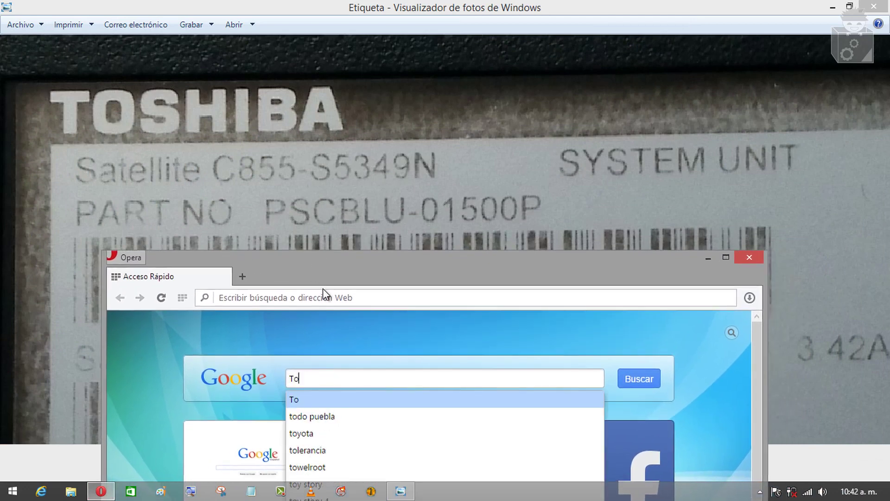
{"action": "type", "text": "shiba "}
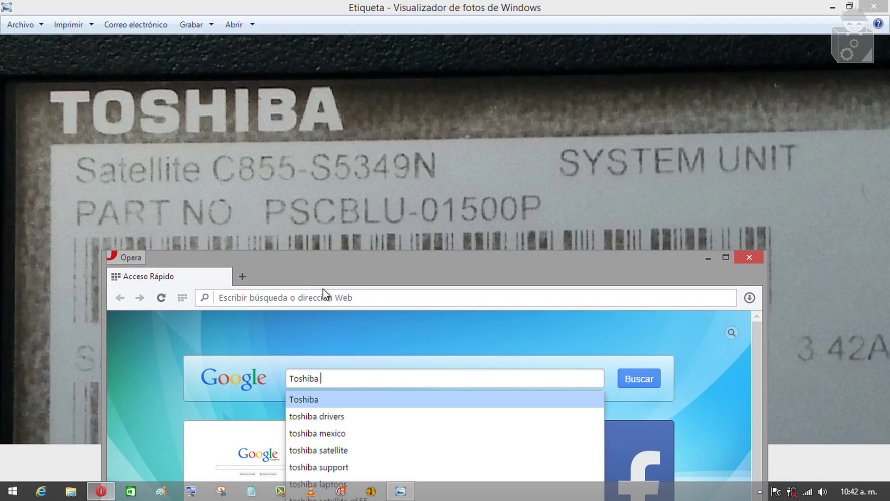
{"action": "type", "text": "sate"}
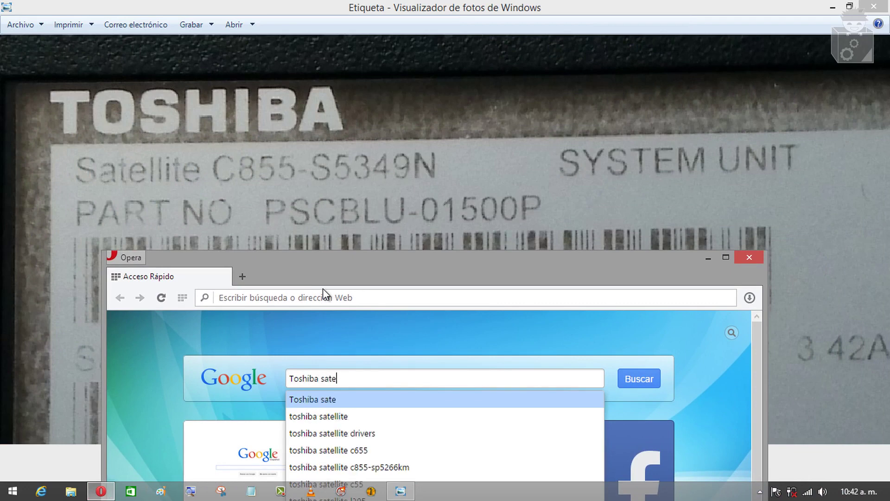
{"action": "type", "text": "llite "}
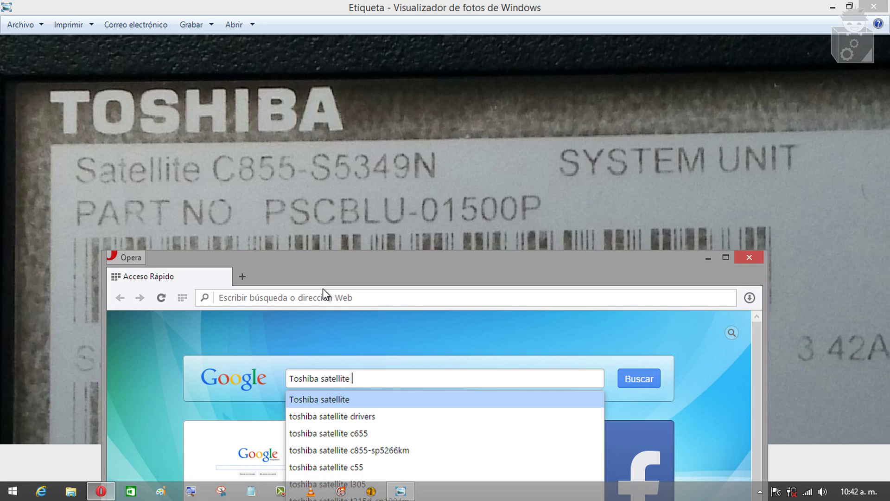
{"action": "type", "text": "c855"}
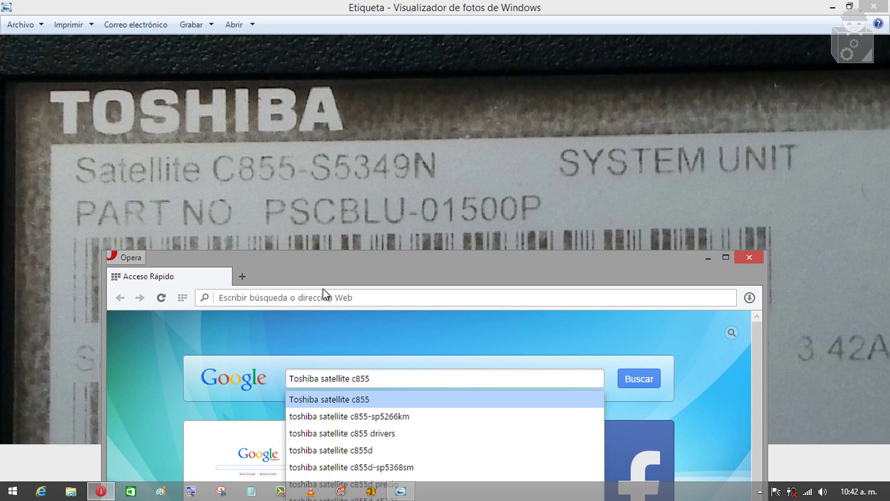
{"action": "type", "text": "-"}
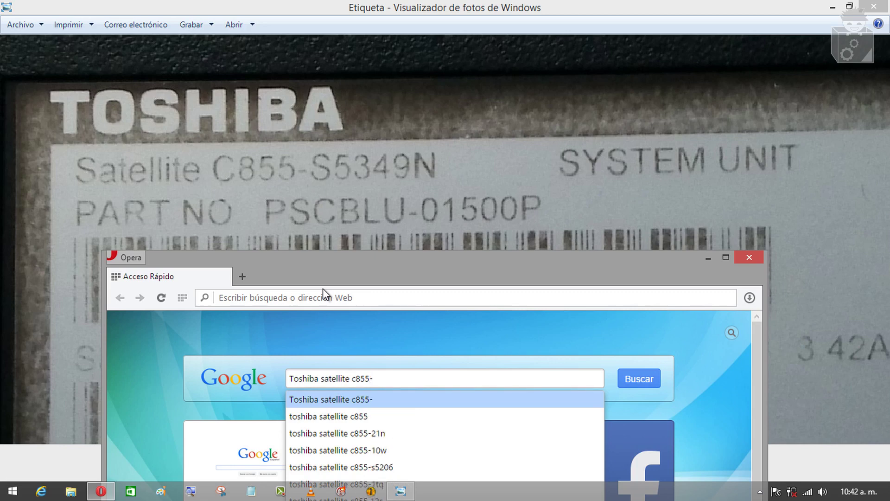
{"action": "type", "text": "s53"}
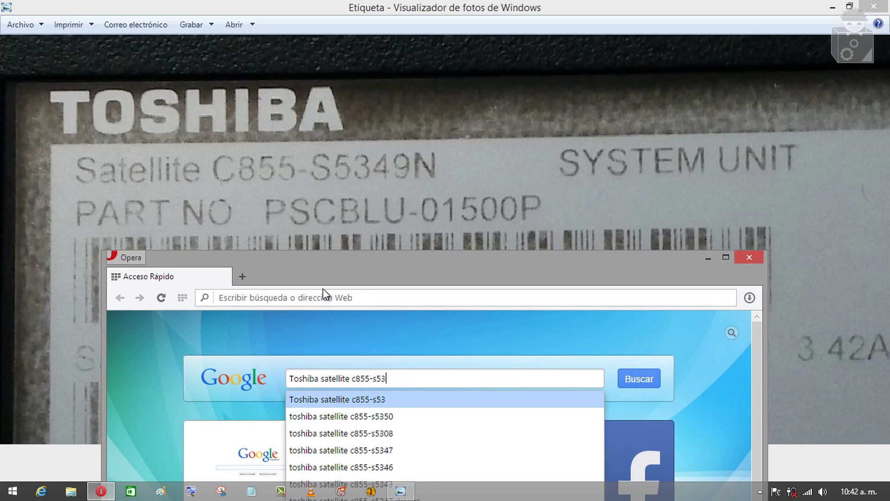
{"action": "type", "text": "49"}
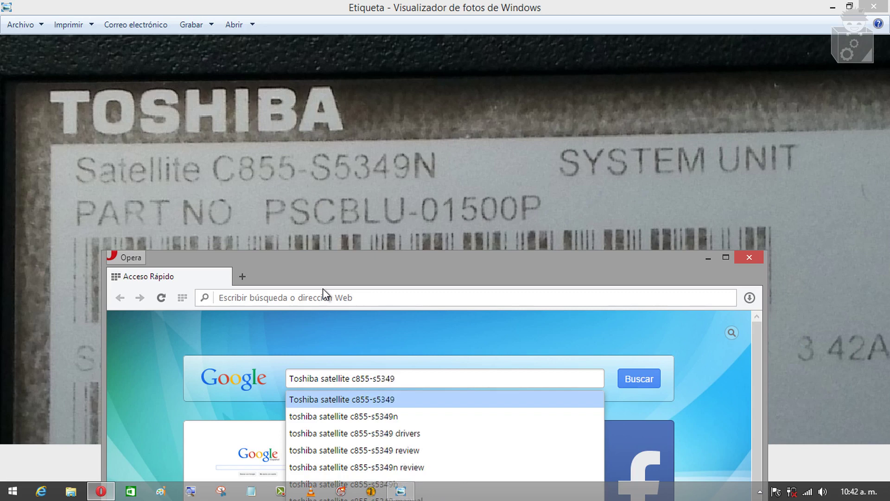
{"action": "type", "text": "N"}
{"action": "key", "text": "Return"}
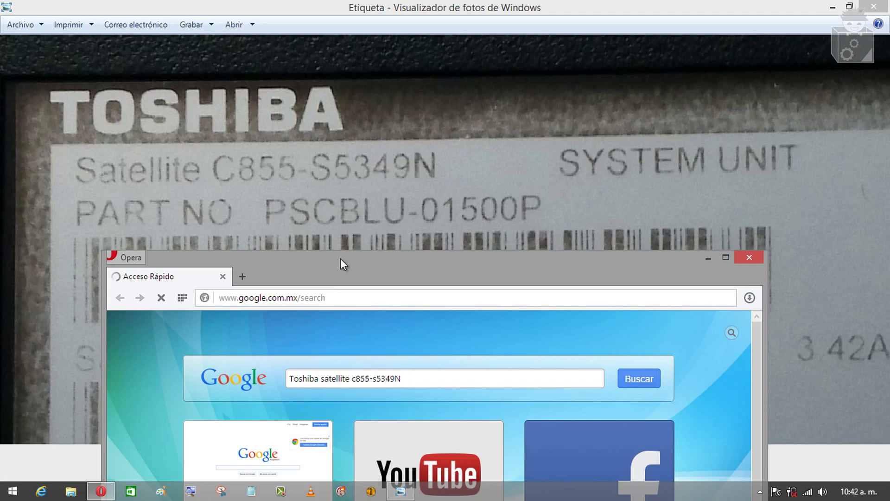
Maximize the browser window and open the search result "Satellite C855-S5349N Support | Toshiba"
{"action": "double_click", "coordinate": [352, 262]}
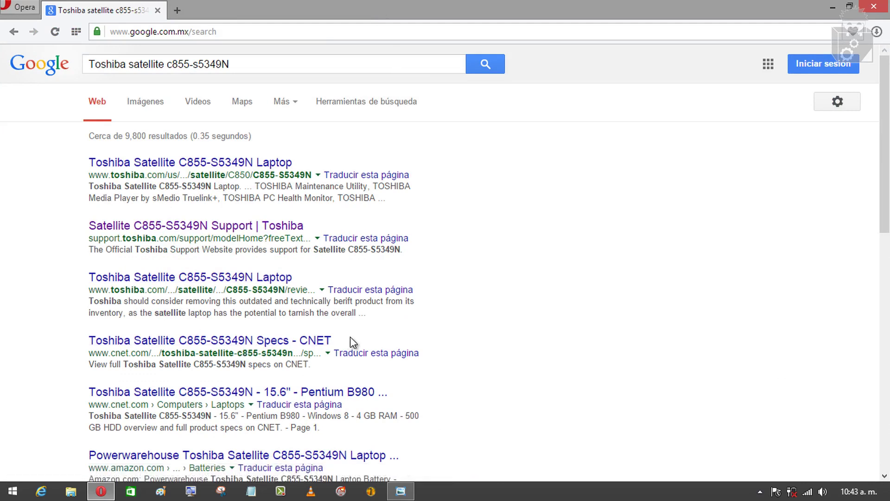
{"action": "scroll", "coordinate": [380, 296], "scroll_direction": "down", "scroll_amount": 1}
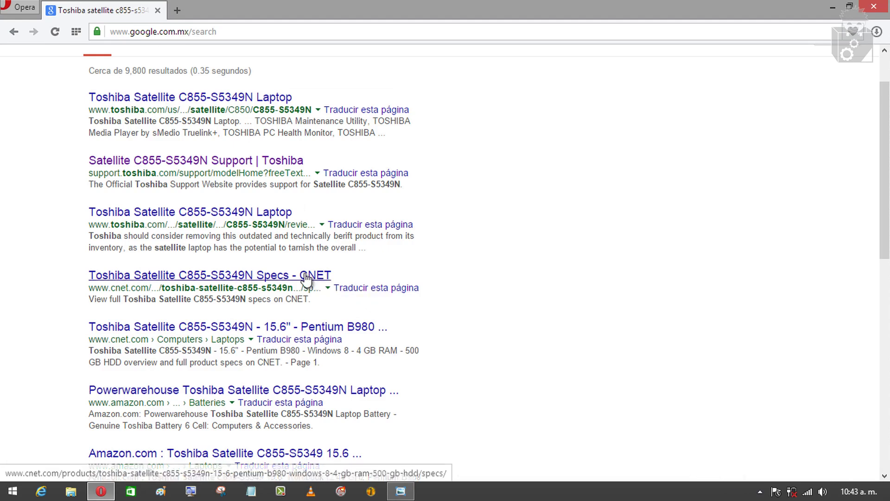
{"action": "scroll", "coordinate": [302, 285], "scroll_direction": "up", "scroll_amount": 1}
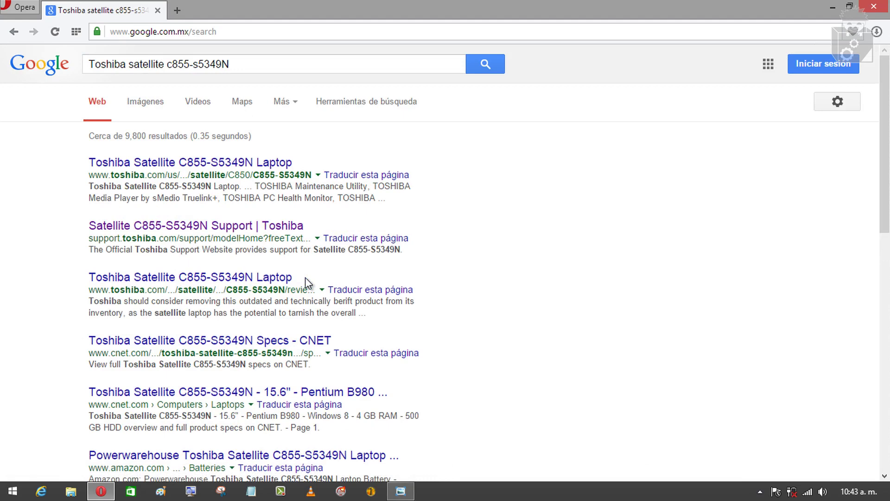
{"action": "left_click", "coordinate": [222, 227]}
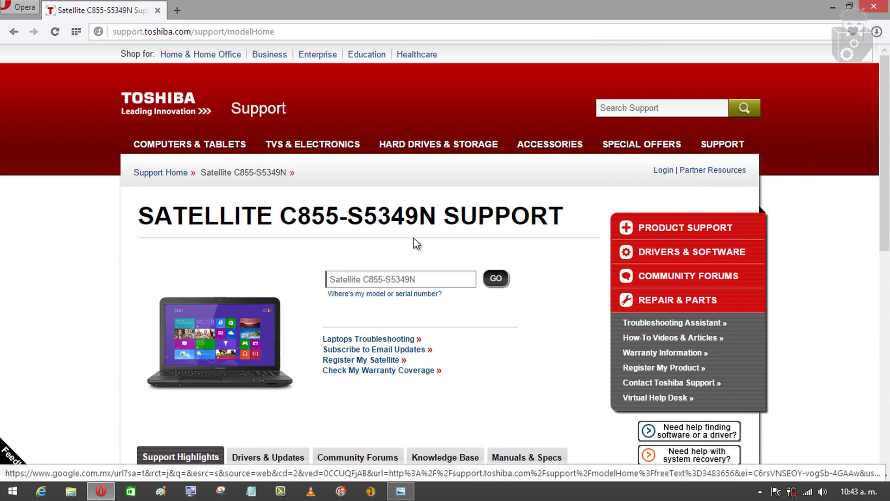
Display the Drivers & Updates list for the Satellite C855-S5349N on its support page
{"action": "scroll", "coordinate": [398, 265], "scroll_direction": "down", "scroll_amount": 4}
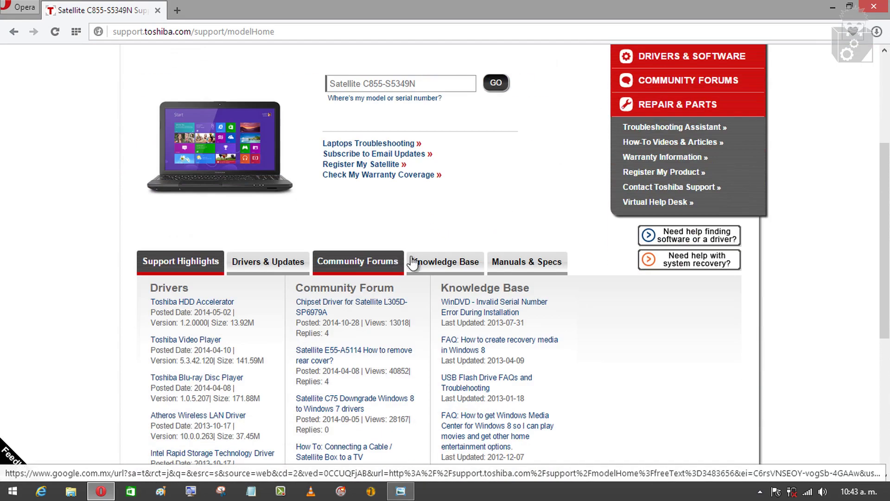
{"action": "scroll", "coordinate": [399, 260], "scroll_direction": "down", "scroll_amount": 3}
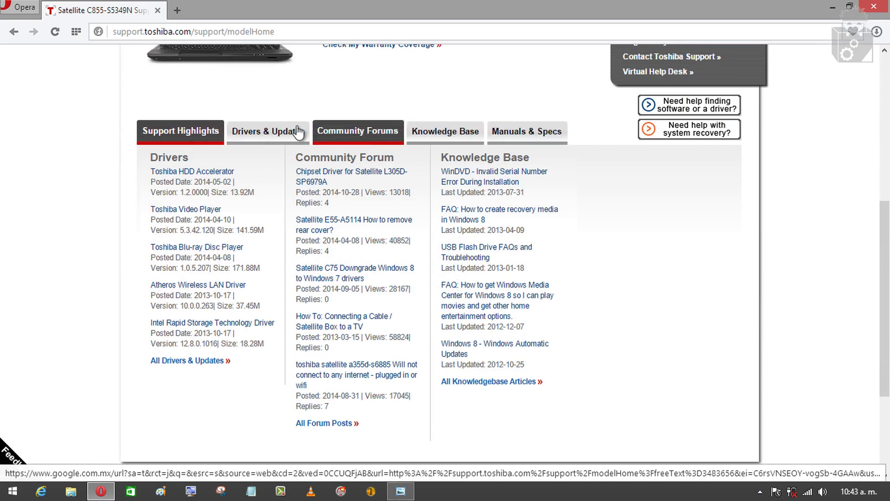
{"action": "left_click", "coordinate": [272, 137]}
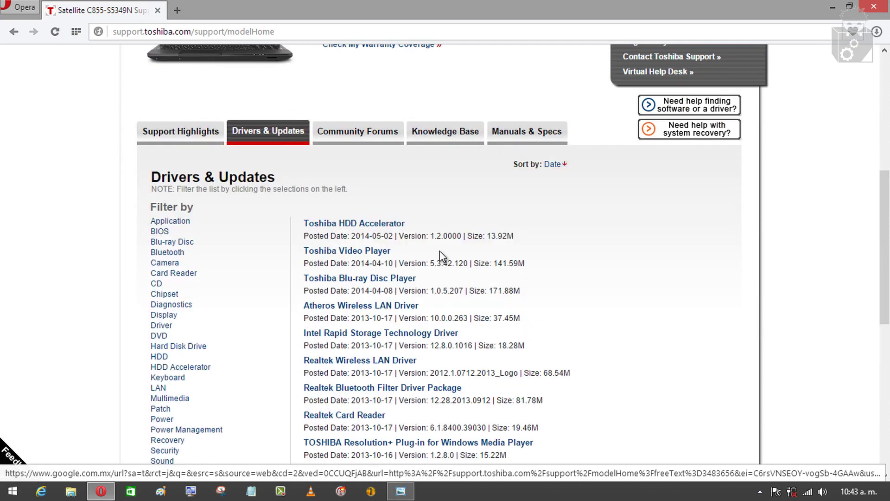
{"action": "scroll", "coordinate": [440, 251], "scroll_direction": "down", "scroll_amount": 3}
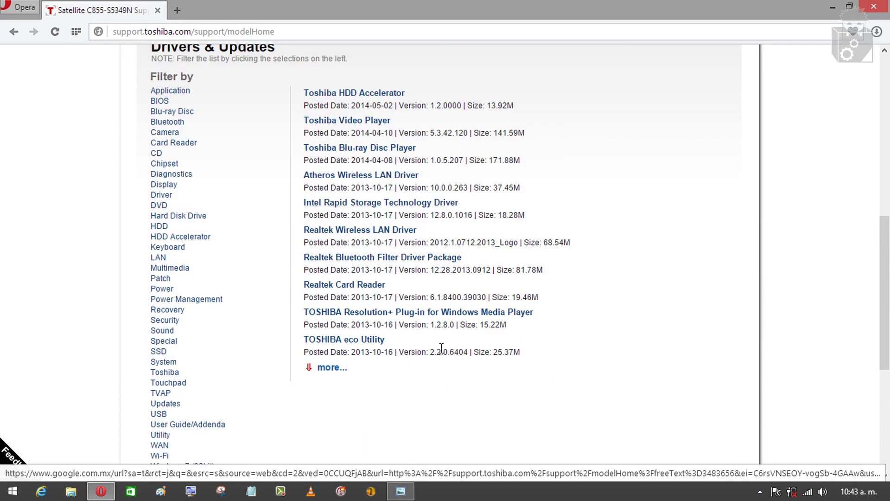
Open the Realtek Wireless LAN Driver entry, request its file TC40210100C.exe and cancel the download
{"action": "left_click", "coordinate": [369, 232]}
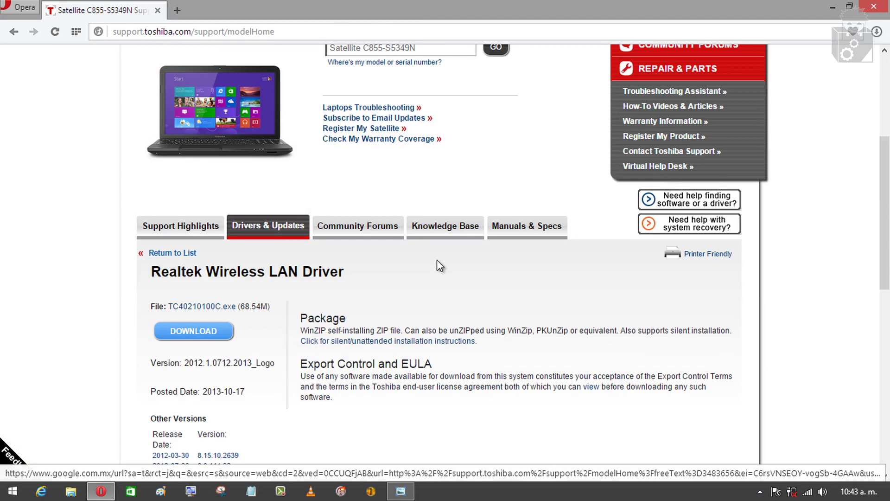
{"action": "scroll", "coordinate": [436, 266], "scroll_direction": "down", "scroll_amount": 1}
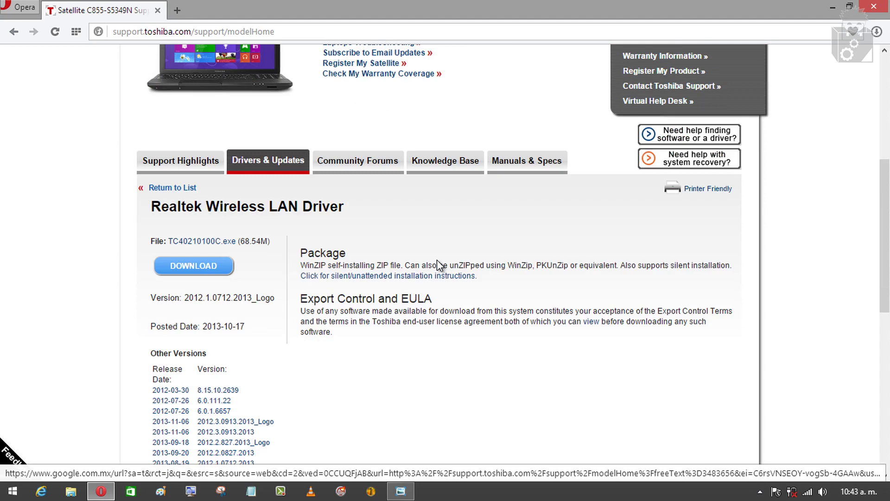
{"action": "left_click", "coordinate": [193, 274]}
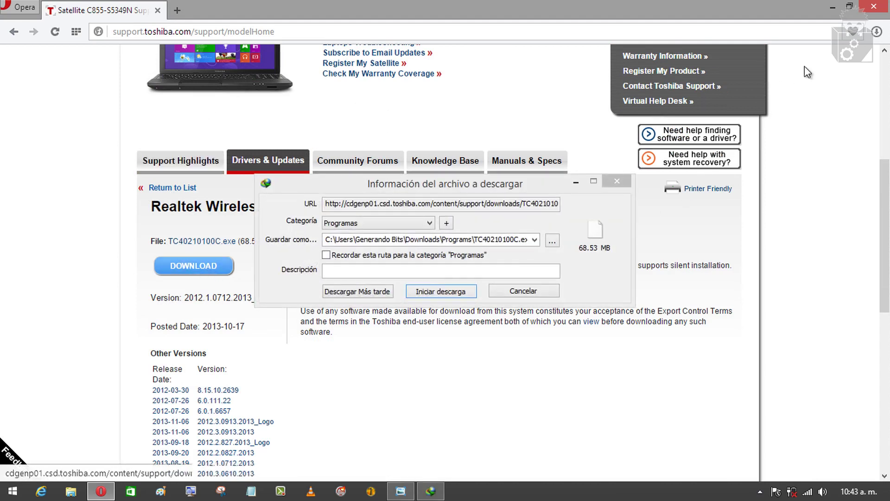
{"action": "left_click", "coordinate": [497, 293]}
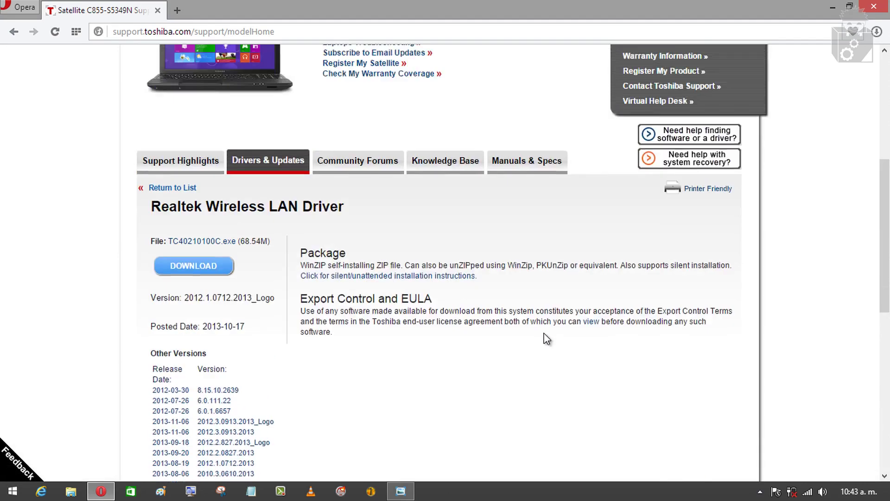
Return to the full Drivers & Updates list and look through its entries and filter categories
{"action": "scroll", "coordinate": [458, 254], "scroll_direction": "up", "scroll_amount": 4}
{"action": "scroll", "coordinate": [348, 273], "scroll_direction": "down", "scroll_amount": 4}
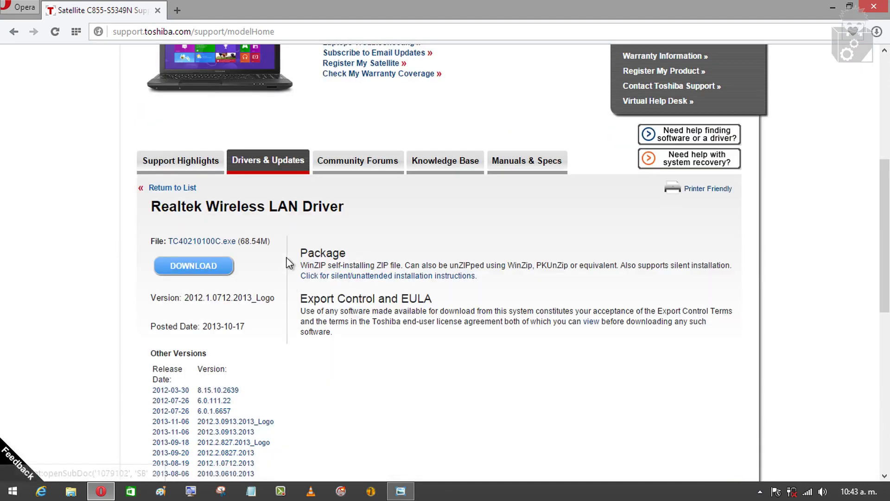
{"action": "left_click", "coordinate": [274, 173]}
{"action": "scroll", "coordinate": [449, 335], "scroll_direction": "down", "scroll_amount": 3}
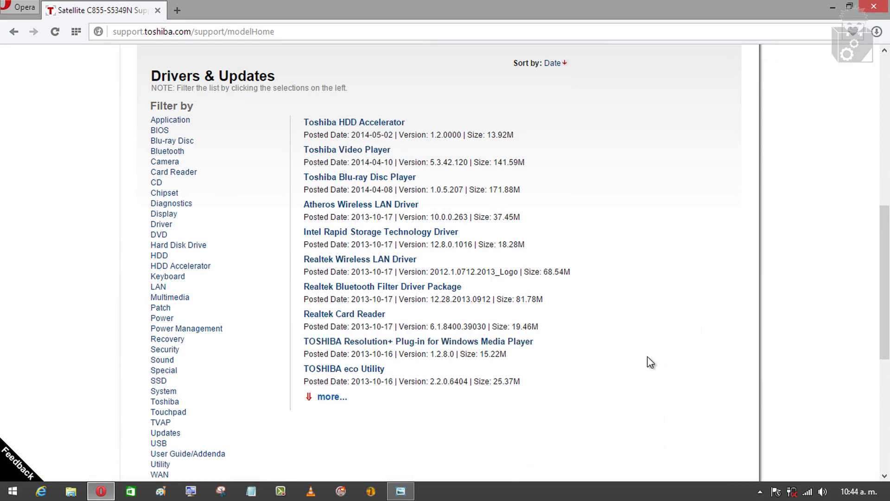
{"action": "scroll", "coordinate": [649, 358], "scroll_direction": "down", "scroll_amount": 3}
{"action": "scroll", "coordinate": [640, 358], "scroll_direction": "up", "scroll_amount": 10}
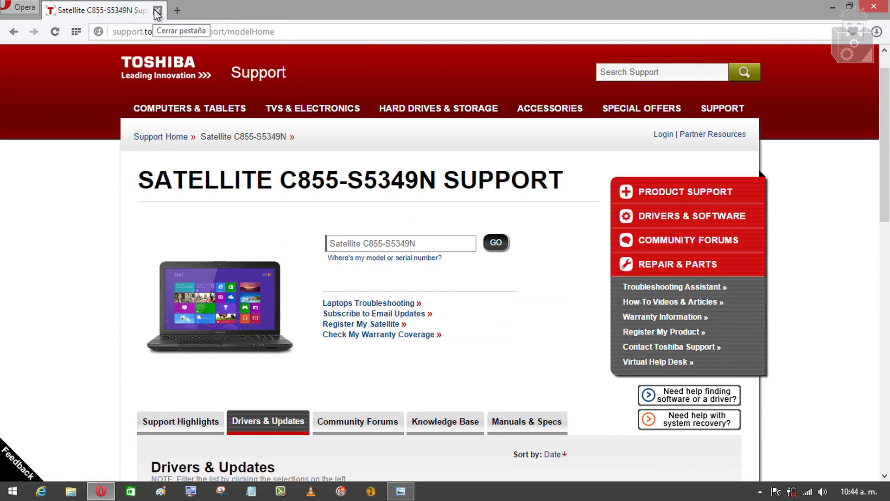
Close the Toshiba support page with its browser window, and close the Etiqueta photo
{"action": "left_click", "coordinate": [158, 10]}
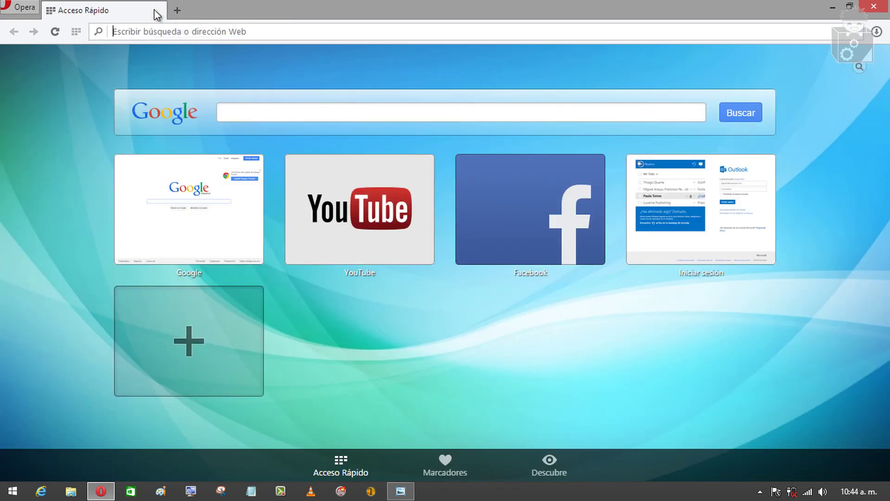
{"action": "left_click", "coordinate": [874, 6]}
{"action": "left_click_drag", "start_coordinate": [495, 221], "coordinate": [519, 259]}
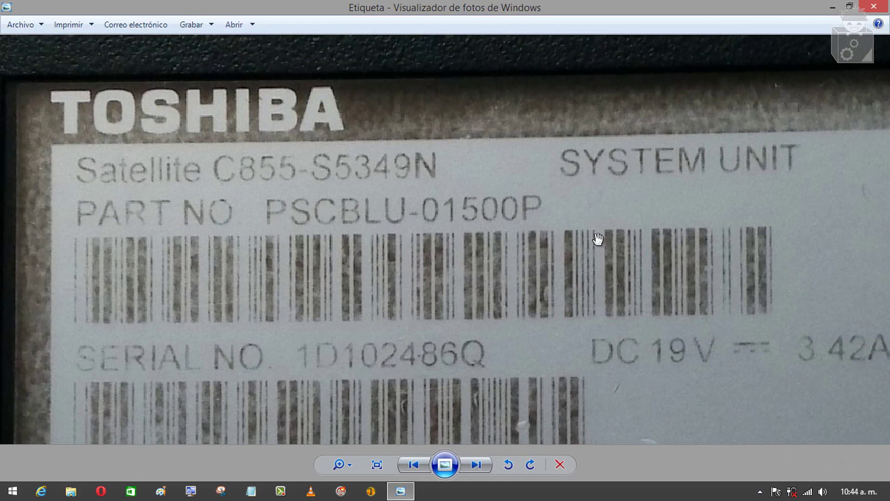
{"action": "left_click", "coordinate": [875, 7]}
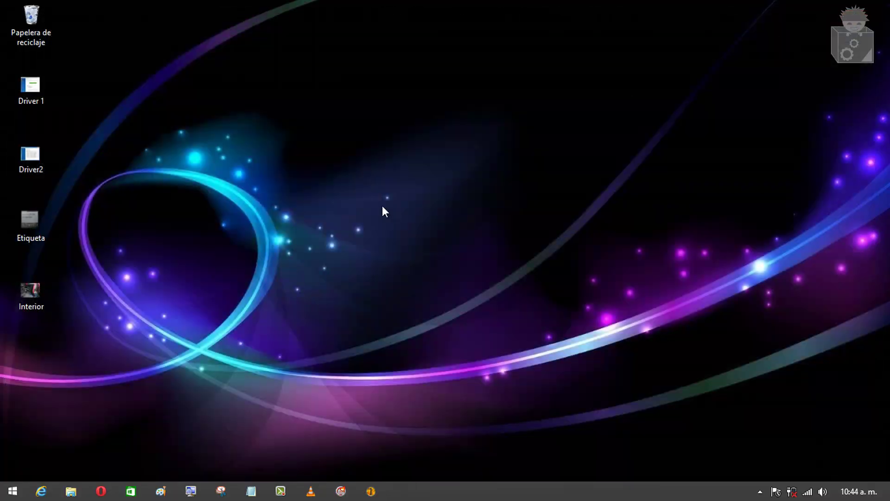
Open a new Opera window and search Google for "toshiba"
{"action": "right_click", "coordinate": [101, 494]}
{"action": "left_click", "coordinate": [32, 443]}
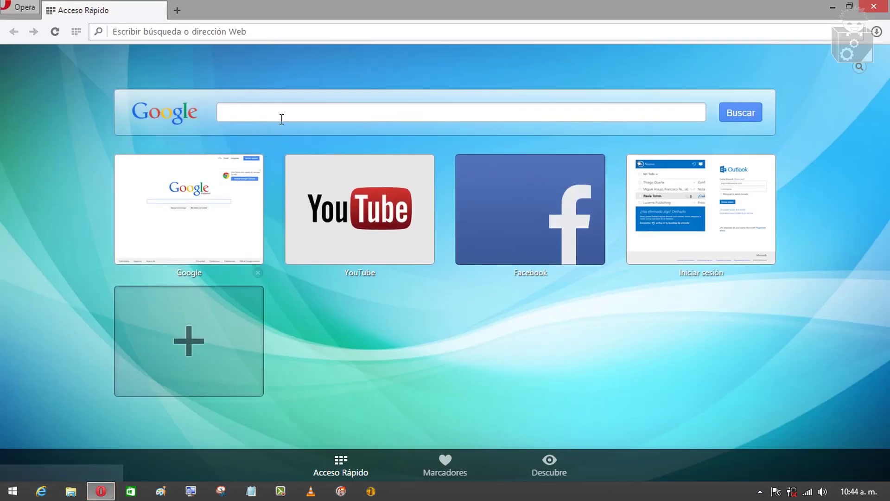
{"action": "left_click", "coordinate": [281, 119]}
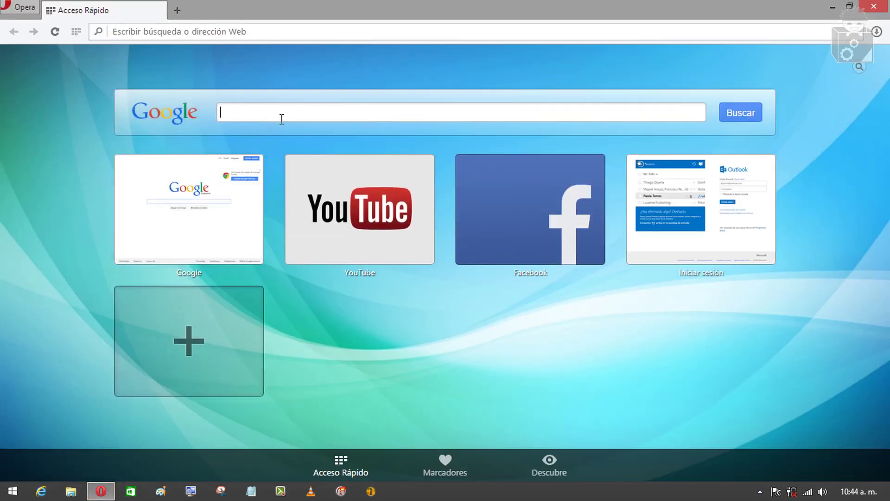
{"action": "type", "text": "tho"}
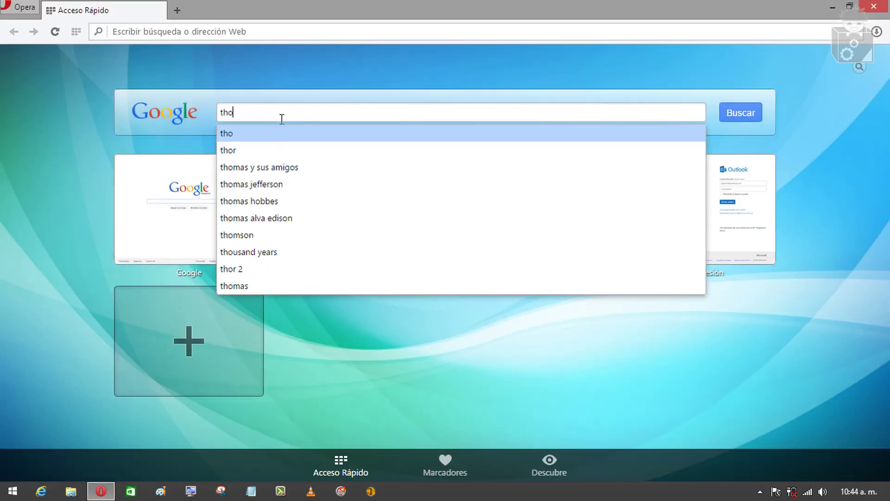
{"action": "key", "text": "BackSpace"}
{"action": "key", "text": "BackSpace"}
{"action": "type", "text": "toshiba"}
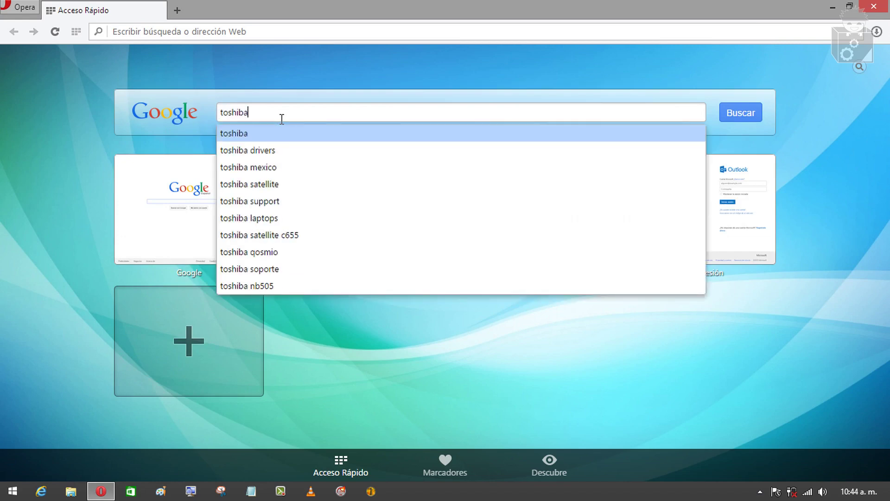
{"action": "key", "text": "Return"}
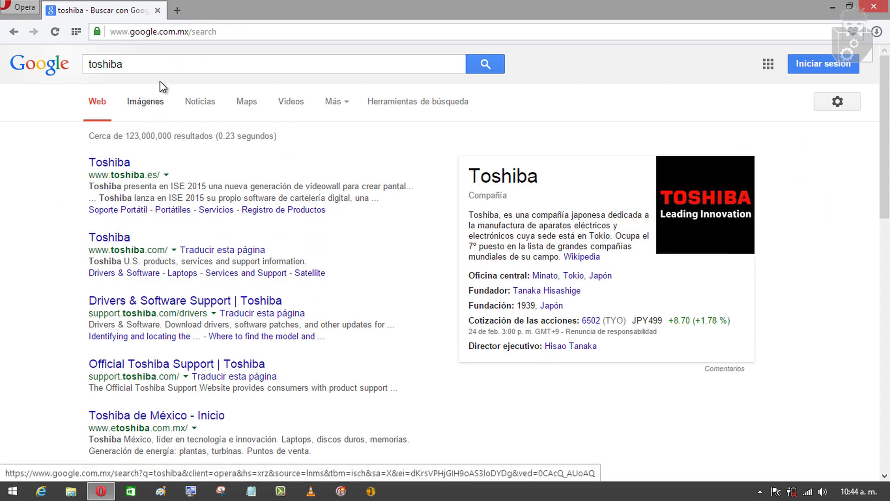
Change the search to the suggestion "toshiba drivers" and open the result "Drivers & Software Support | Toshiba"
{"action": "left_click", "coordinate": [164, 68]}
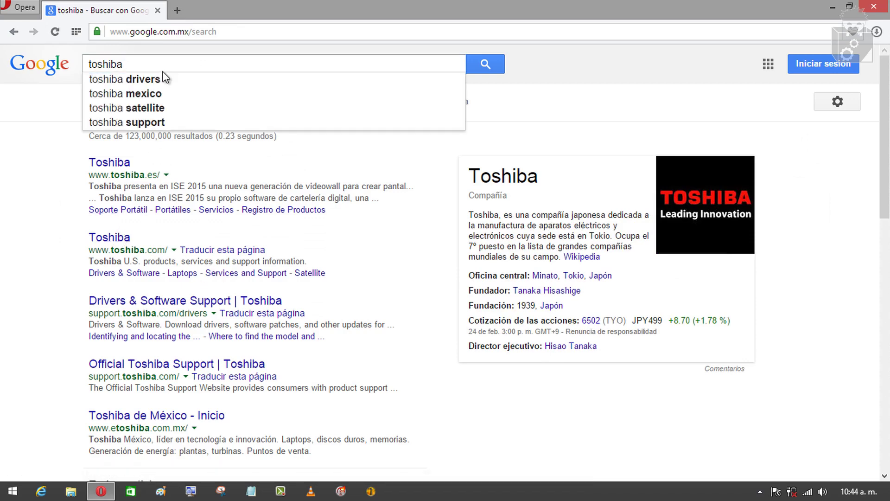
{"action": "left_click", "coordinate": [164, 74]}
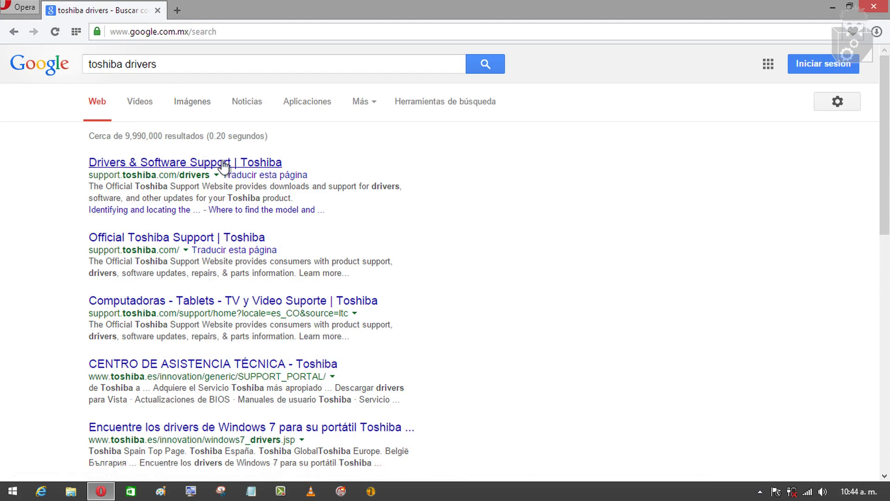
{"action": "left_click", "coordinate": [224, 162]}
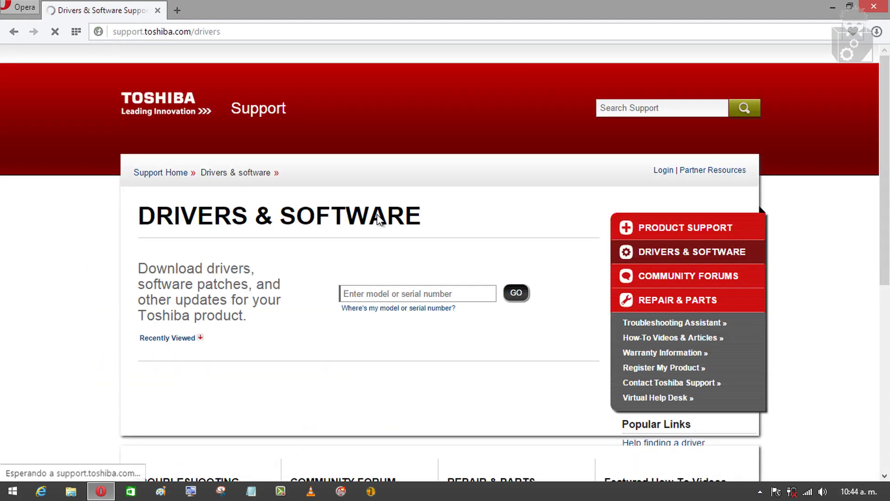
Examine the model or serial number field and the Recent Drivers & Updates list on the Drivers & Software page
{"action": "left_click", "coordinate": [434, 294]}
{"action": "scroll", "coordinate": [433, 293], "scroll_direction": "down", "scroll_amount": 3}
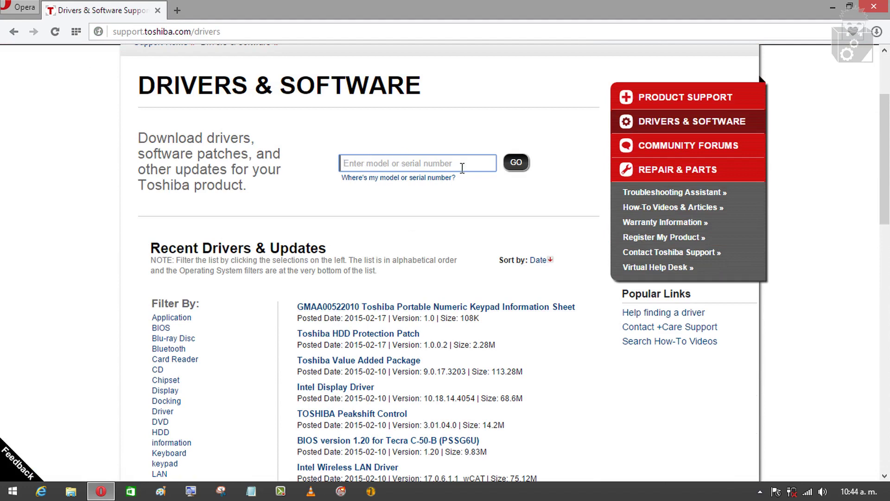
{"action": "mouse_move", "coordinate": [451, 178]}
{"action": "scroll", "coordinate": [507, 229], "scroll_direction": "up", "scroll_amount": 2}
{"action": "scroll", "coordinate": [449, 237], "scroll_direction": "down", "scroll_amount": 2}
{"action": "scroll", "coordinate": [395, 194], "scroll_direction": "up", "scroll_amount": 4}
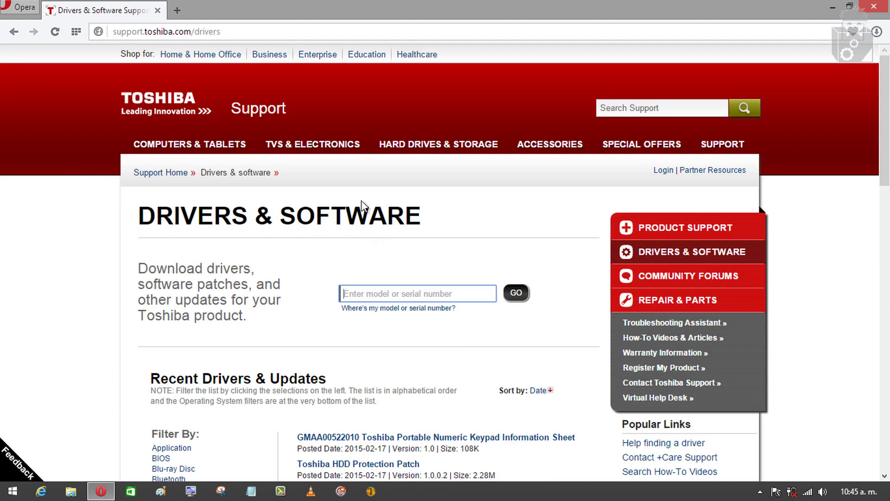
Close Opera and open File Explorer in a maximized window
{"action": "left_click", "coordinate": [157, 11]}
{"action": "left_click", "coordinate": [874, 7]}
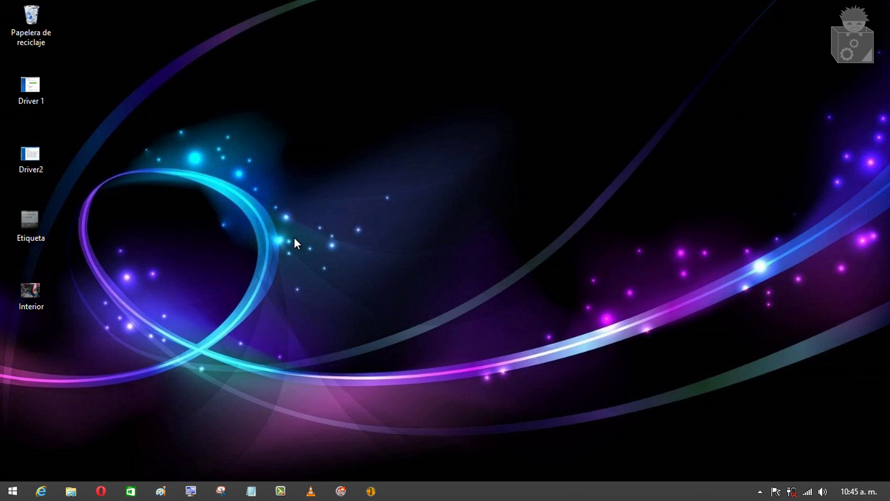
{"action": "left_click", "coordinate": [70, 490]}
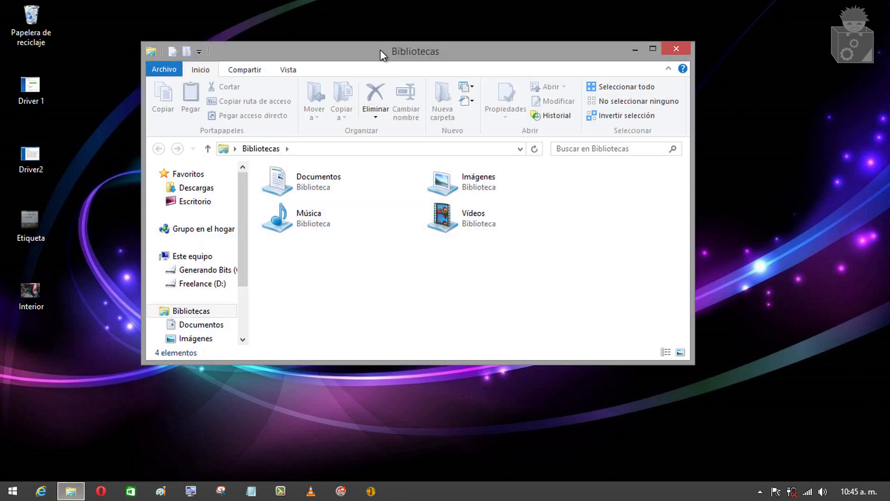
{"action": "double_click", "coordinate": [381, 50]}
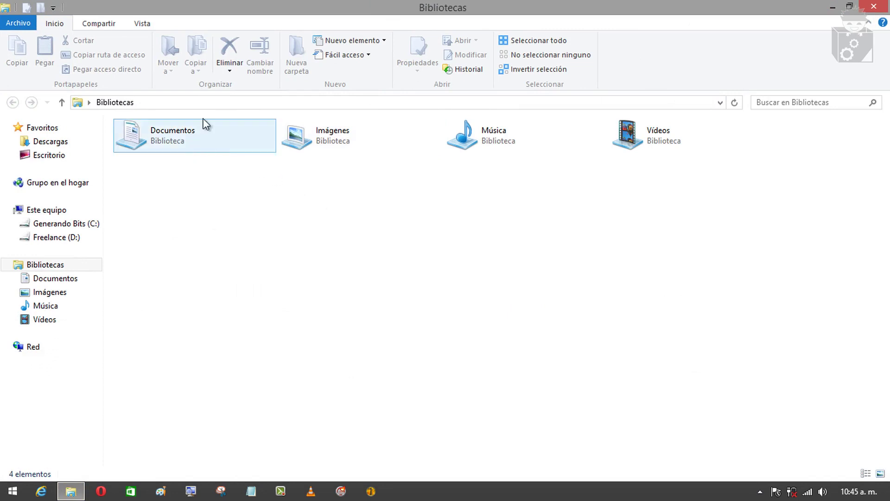
{"action": "double_click", "coordinate": [242, 9]}
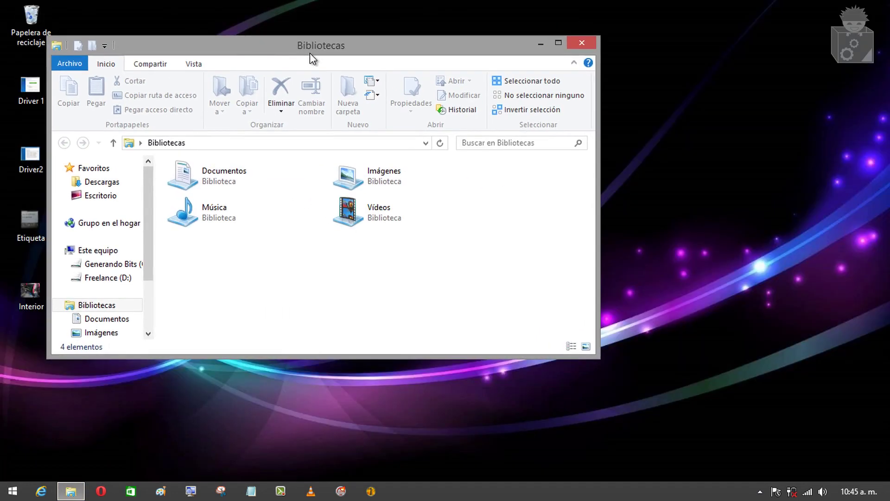
{"action": "left_click_drag", "start_coordinate": [309, 53], "coordinate": [383, 64]}
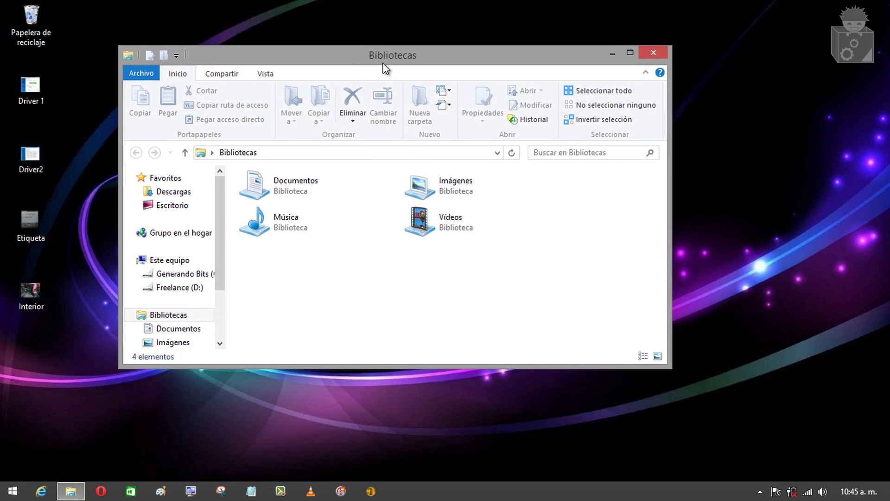
{"action": "left_click_drag", "start_coordinate": [383, 68], "coordinate": [398, 1]}
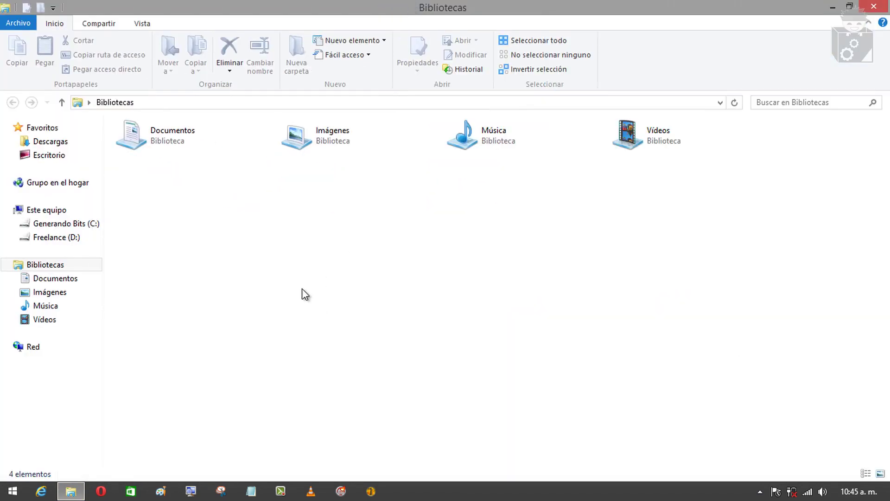
Open Administración de equipos from Este equipo, show Administrador de dispositivos and move the window clear of the navigation pane
{"action": "left_click", "coordinate": [46, 211]}
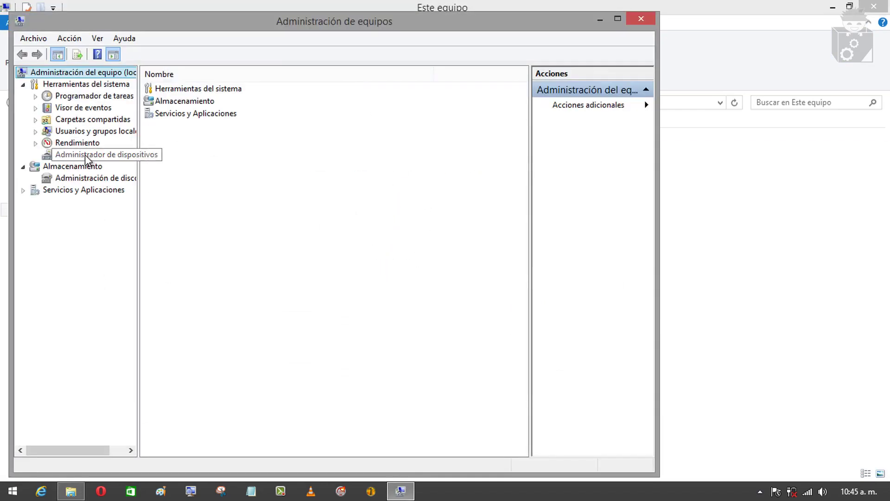
{"action": "left_click", "coordinate": [88, 155]}
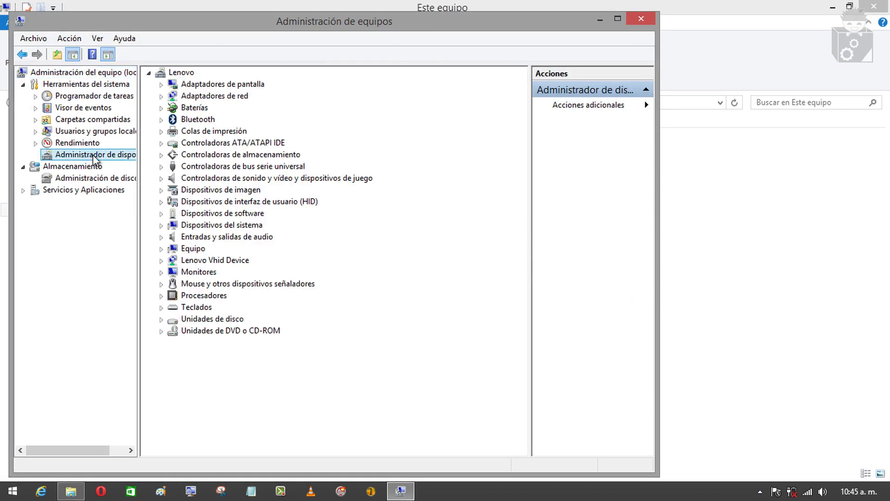
{"action": "left_click_drag", "start_coordinate": [198, 26], "coordinate": [390, 35]}
Inspect the devices under Adaptadores de red, collapse that category and select the Equipo category
{"action": "left_click", "coordinate": [351, 102]}
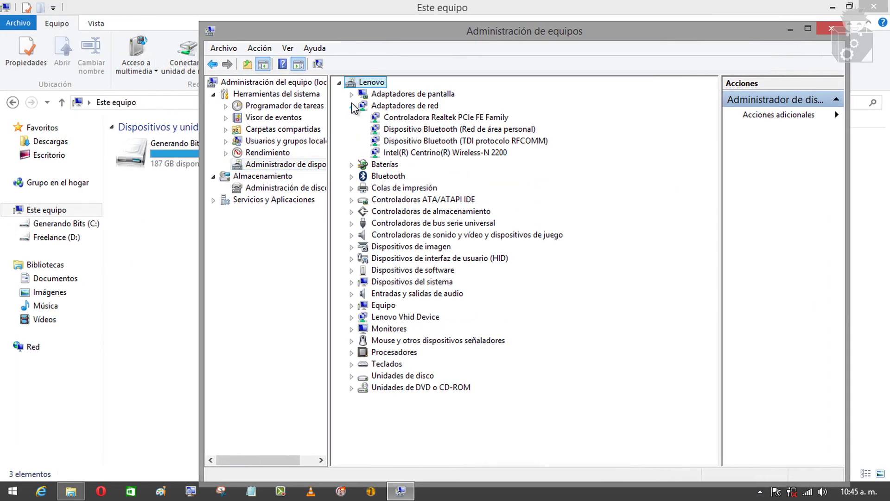
{"action": "left_click", "coordinate": [351, 102]}
{"action": "left_click_drag", "start_coordinate": [351, 37], "coordinate": [599, 35]}
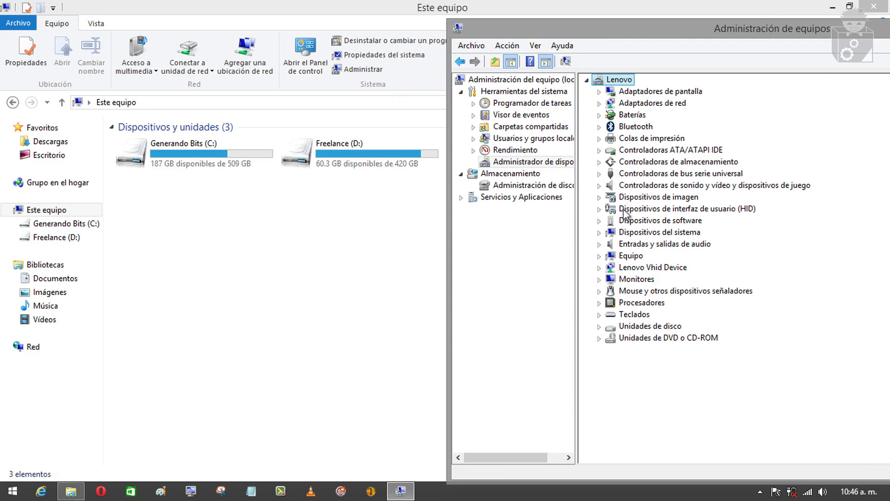
{"action": "left_click", "coordinate": [613, 260]}
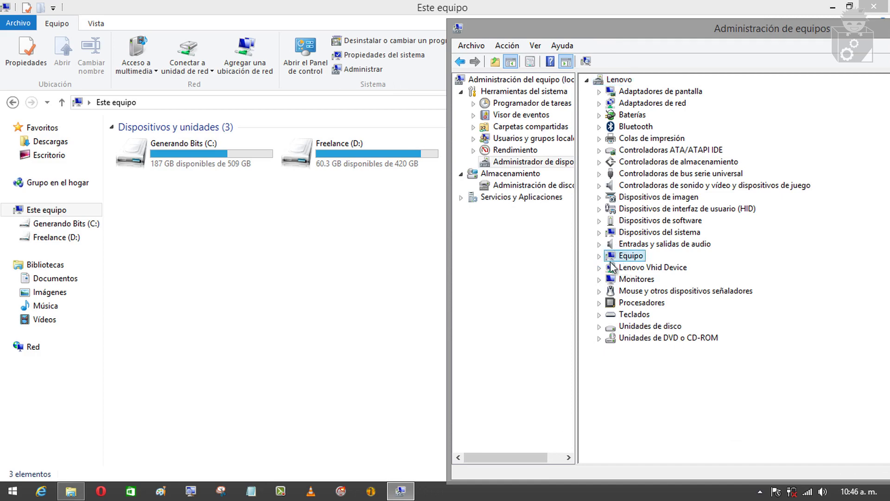
Minimize Administración de equipos and open Administrador de dispositivos through Hardware y sonido in Panel de control
{"action": "mouse_move", "coordinate": [604, 36]}
{"action": "left_mouse_down"}
{"action": "mouse_move", "coordinate": [639, 37]}
{"action": "mouse_move", "coordinate": [604, 34]}
{"action": "left_mouse_up"}
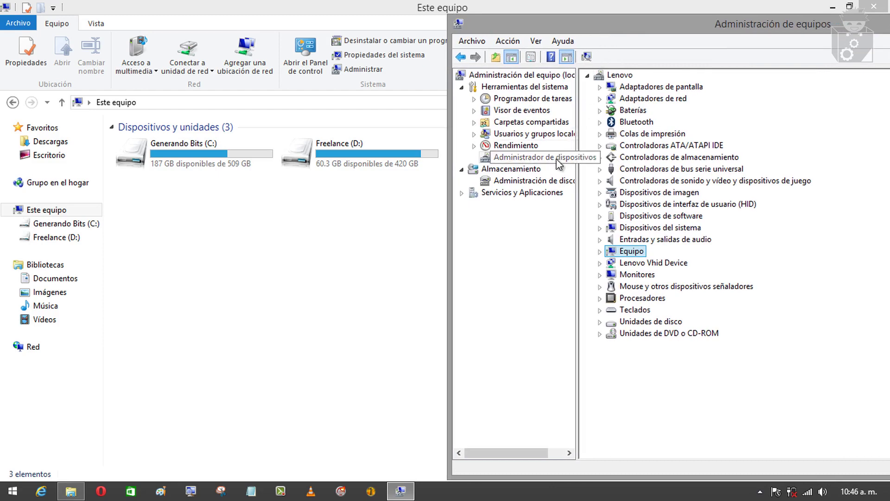
{"action": "left_click_drag", "start_coordinate": [543, 24], "coordinate": [213, 19]}
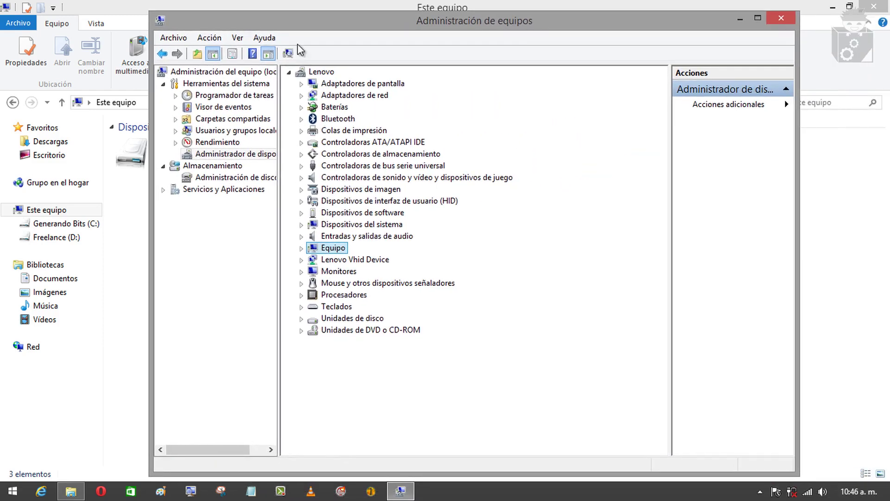
{"action": "left_click", "coordinate": [735, 24]}
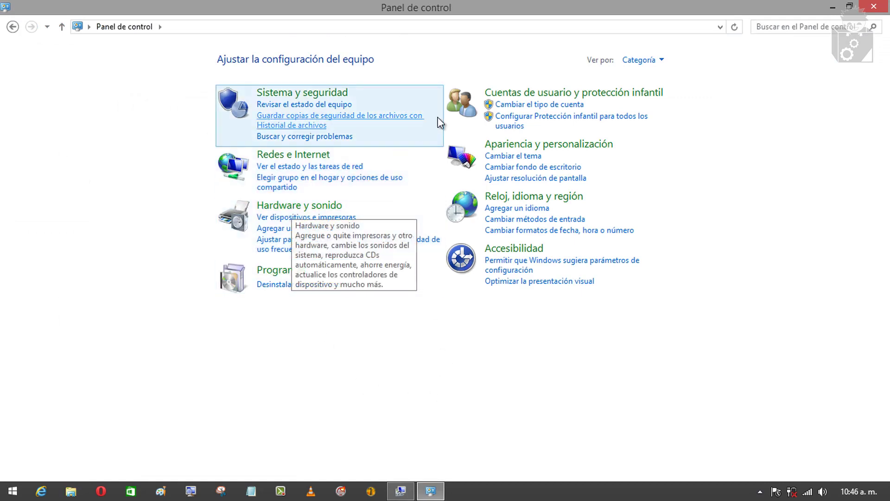
{"action": "left_click", "coordinate": [308, 208]}
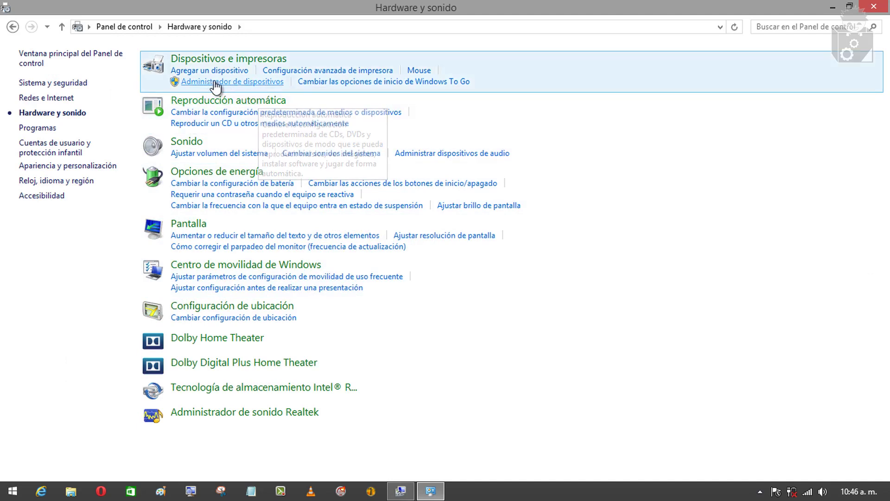
{"action": "left_click", "coordinate": [261, 83]}
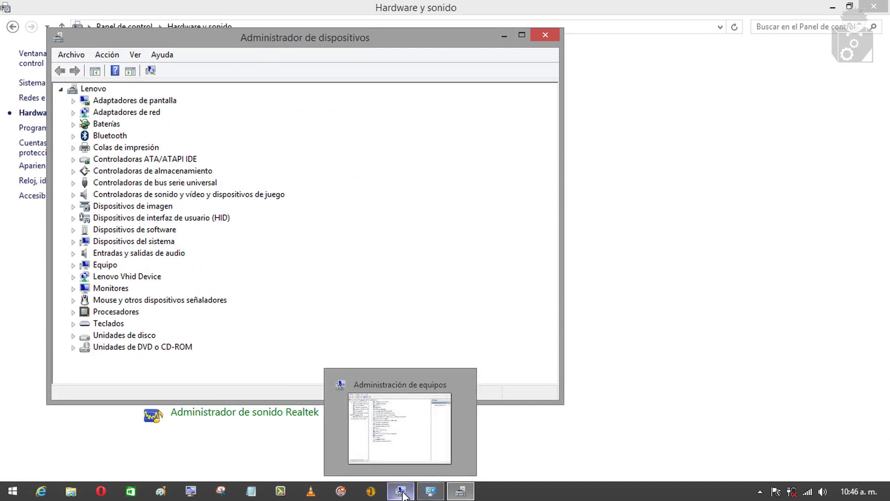
Close Administración de equipos and Panel de control, keeping the Administrador de dispositivos window near the middle of the desktop
{"action": "left_click_drag", "start_coordinate": [255, 19], "coordinate": [330, 67]}
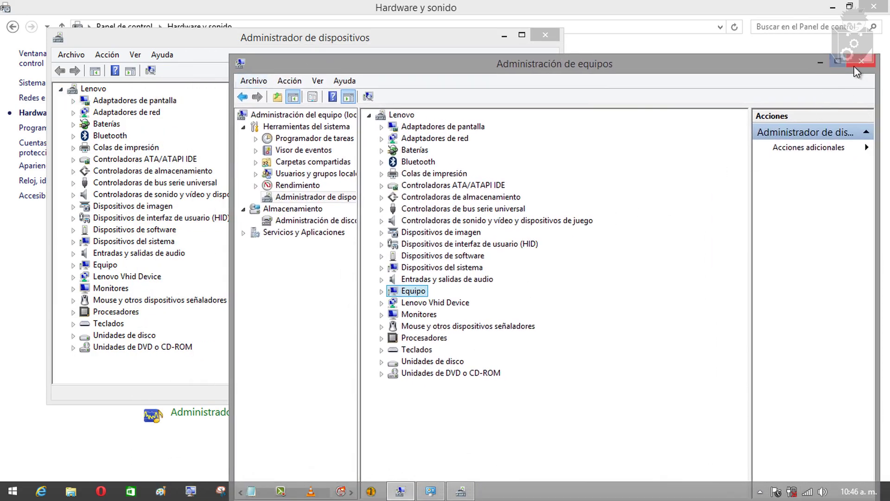
{"action": "left_click", "coordinate": [861, 60]}
{"action": "left_click_drag", "start_coordinate": [284, 45], "coordinate": [439, 60]}
{"action": "left_click", "coordinate": [874, 6]}
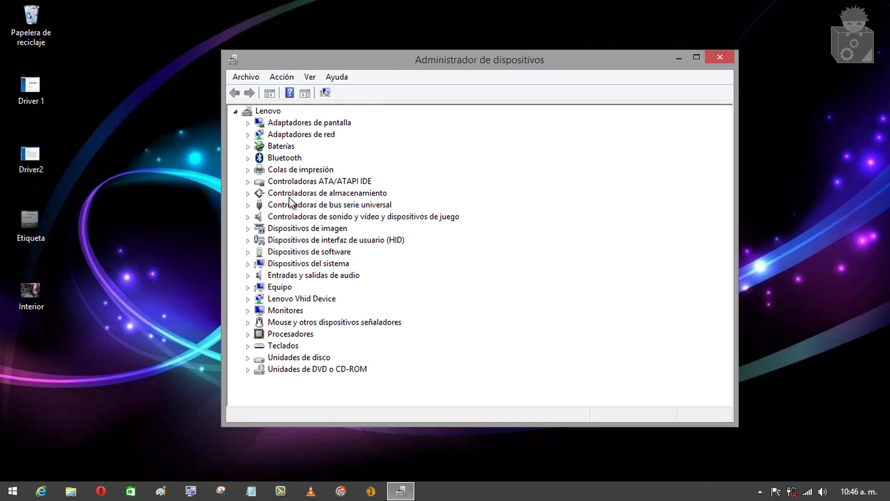
Expand Adaptadores de red and examine the listed adapters and the actions offered for Intel(R) Centrino(R) Wireless-N 2200
{"action": "left_click", "coordinate": [248, 135]}
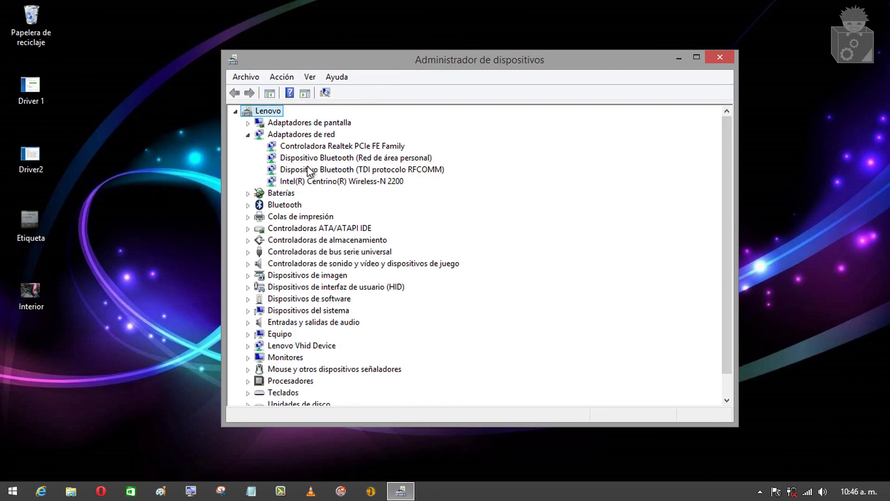
{"action": "left_click", "coordinate": [336, 180]}
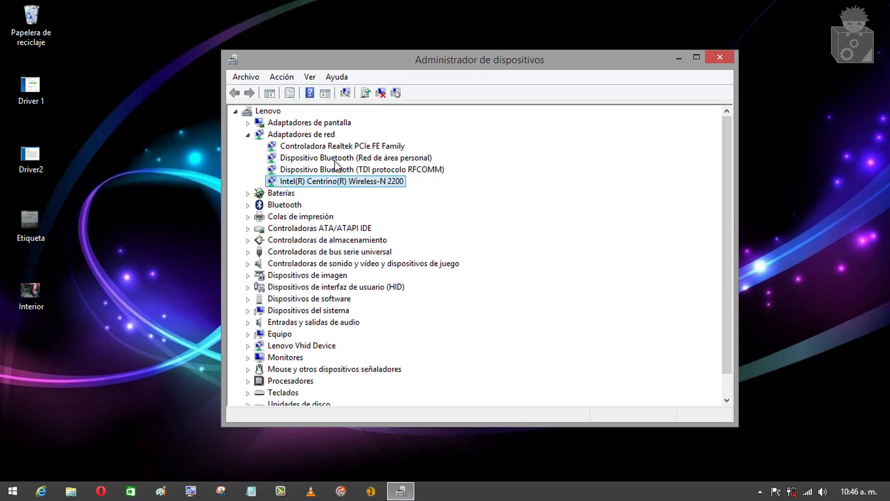
{"action": "key", "text": "Up"}
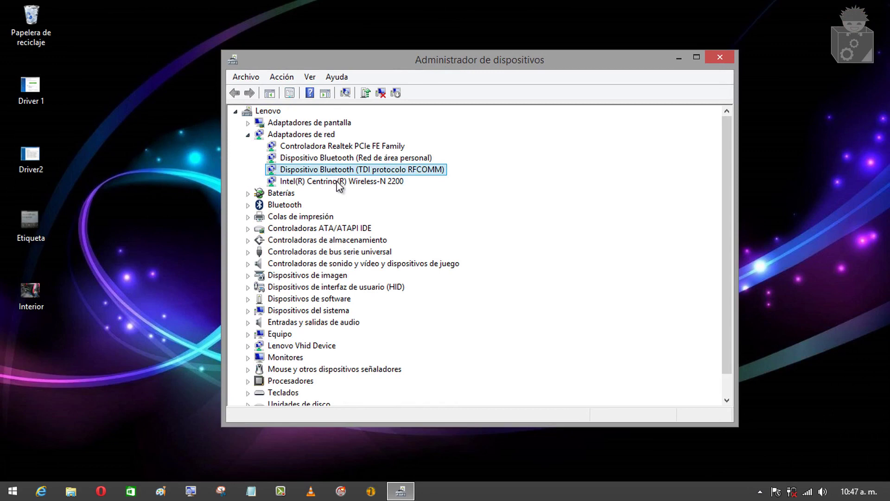
{"action": "right_click", "coordinate": [339, 186]}
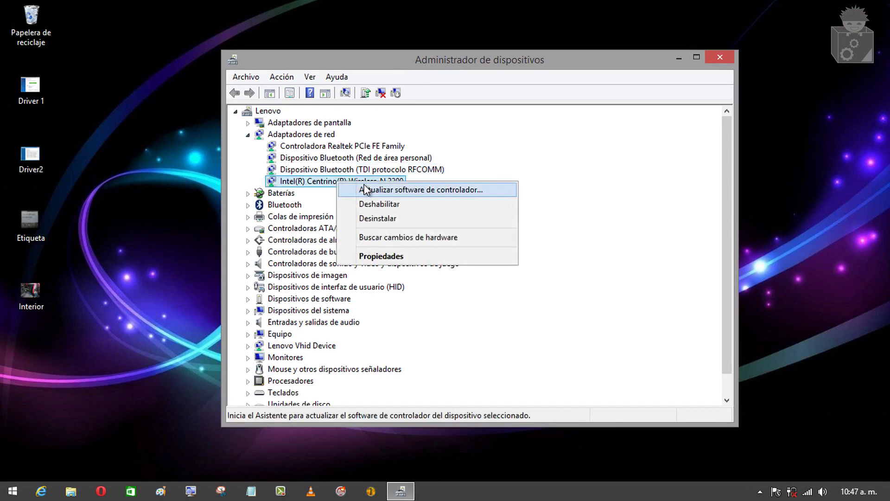
{"action": "left_click", "coordinate": [355, 182]}
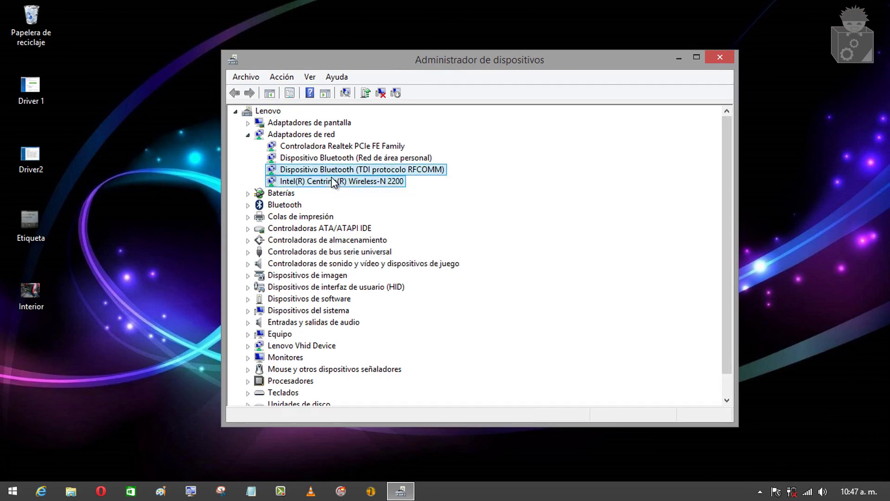
{"action": "left_click", "coordinate": [357, 186]}
{"action": "right_click", "coordinate": [358, 186]}
{"action": "left_click", "coordinate": [342, 161]}
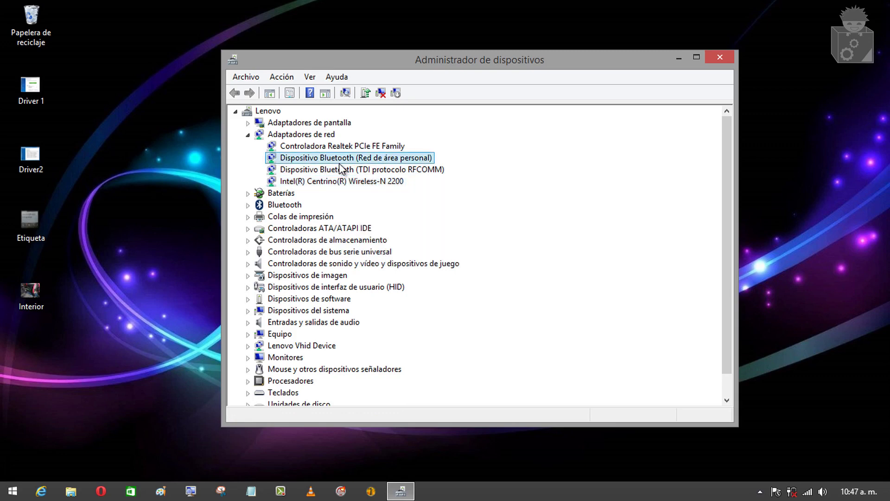
Start Actualizar software de controlador for Intel(R) Centrino(R) Wireless-N 2200 and reposition the wizard
{"action": "left_click", "coordinate": [349, 185]}
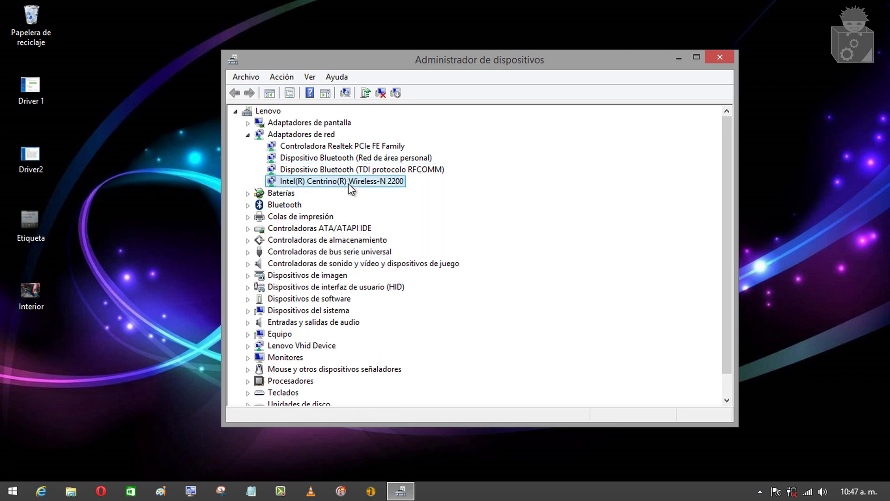
{"action": "right_click", "coordinate": [348, 186]}
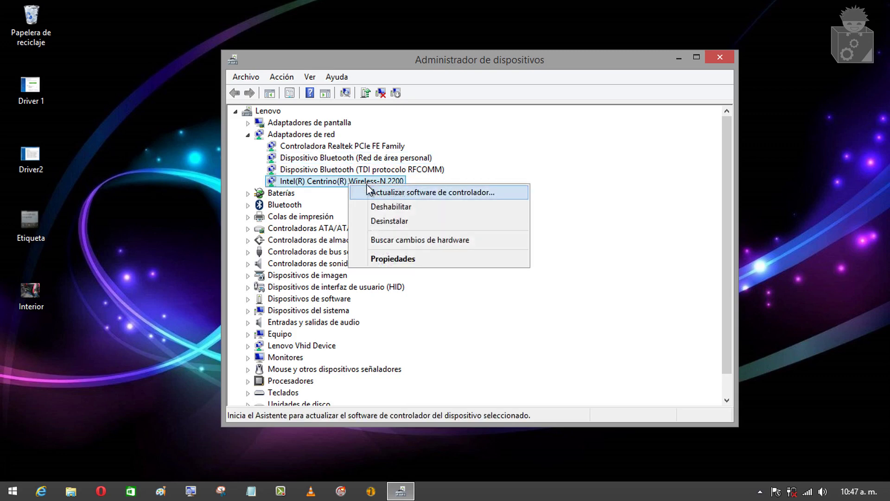
{"action": "left_click", "coordinate": [332, 184]}
{"action": "right_click", "coordinate": [333, 183]}
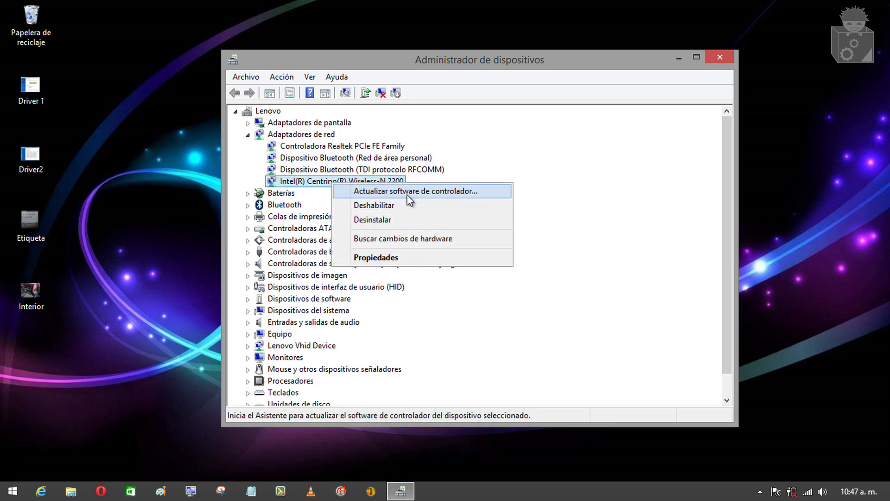
{"action": "left_click", "coordinate": [441, 191]}
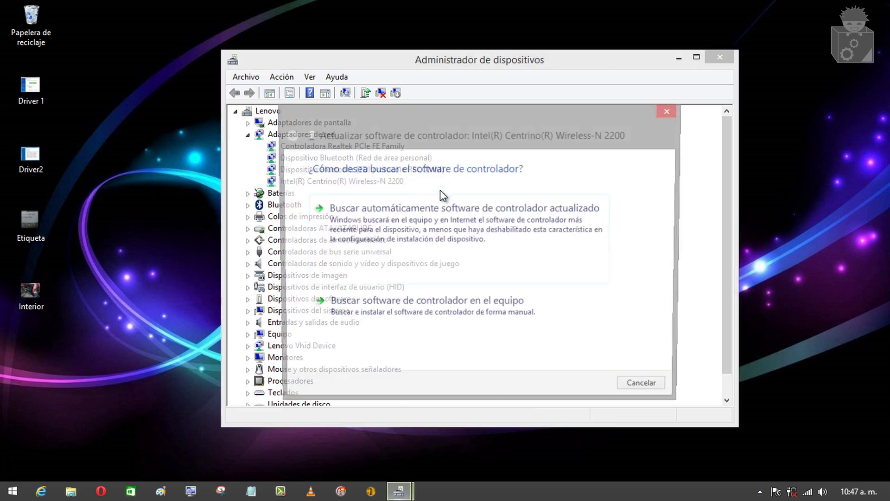
{"action": "left_click_drag", "start_coordinate": [442, 126], "coordinate": [377, 103]}
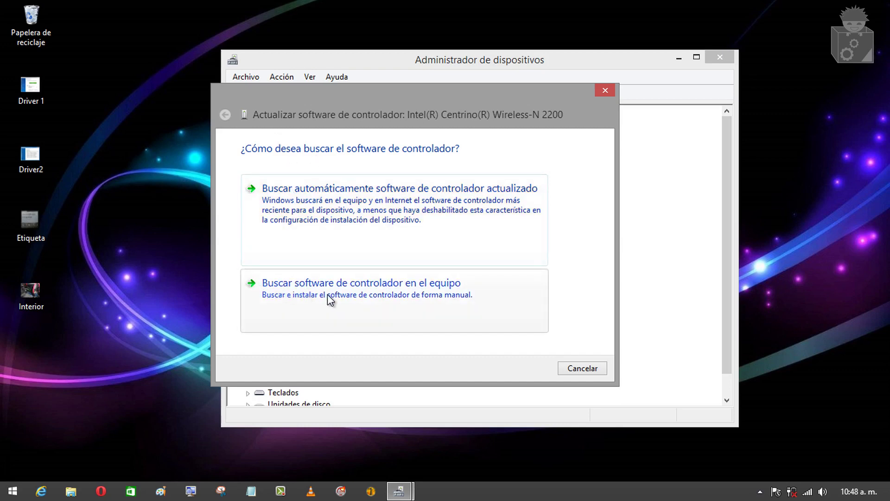
Choose to search for driver software on the computer and bring up the list of device drivers already on it
{"action": "left_click", "coordinate": [367, 304]}
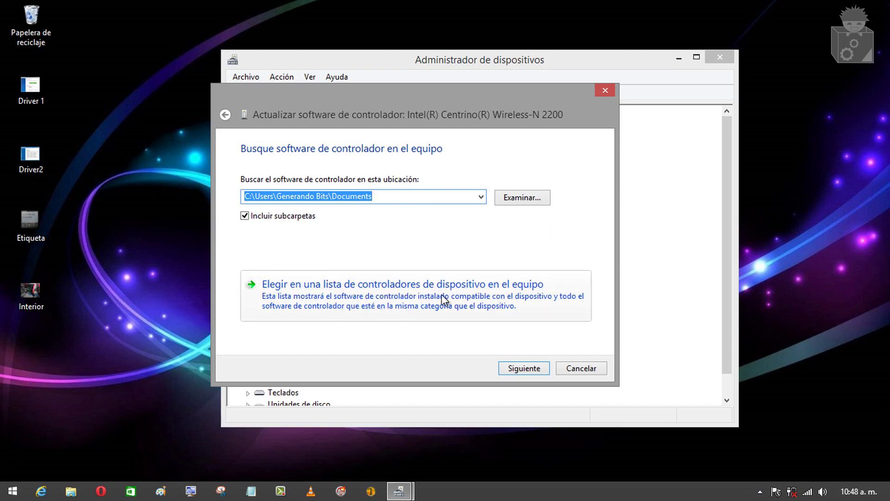
{"action": "left_click", "coordinate": [477, 297]}
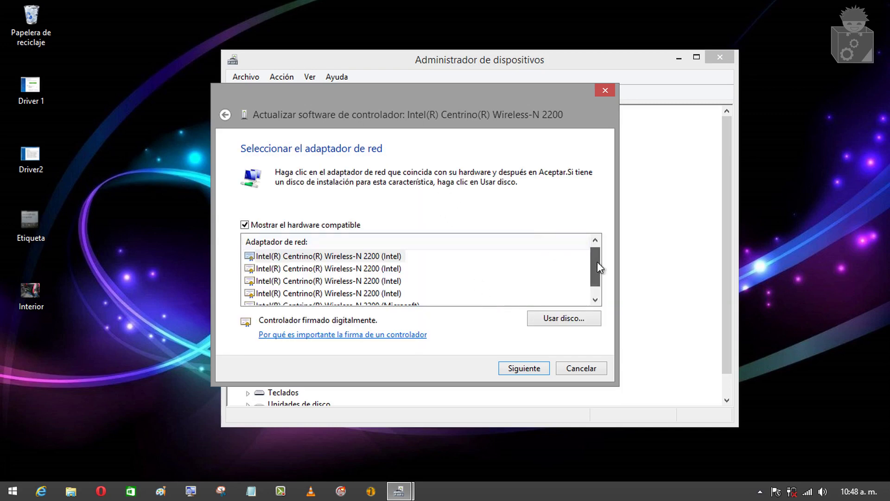
{"action": "left_click_drag", "start_coordinate": [597, 264], "coordinate": [596, 302]}
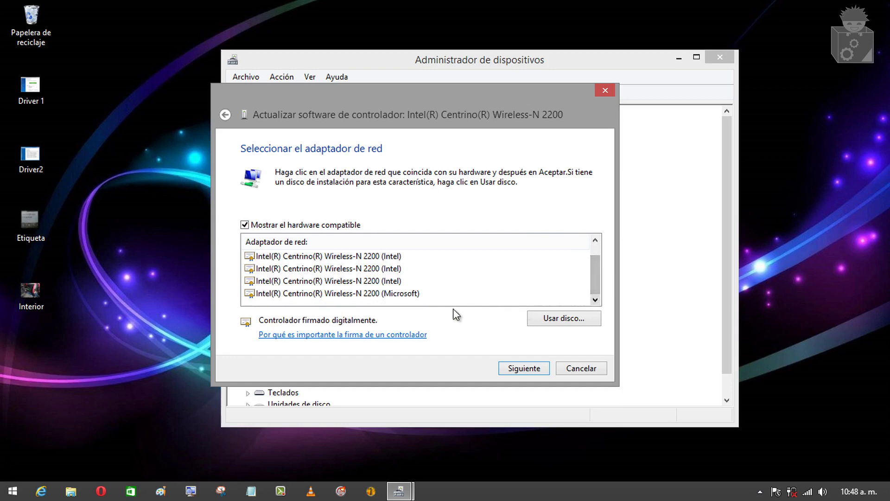
Compare the Intel and Microsoft driver entries for Intel(R) Centrino(R) Wireless-N 2200 and select the Microsoft one
{"action": "left_click", "coordinate": [359, 294]}
{"action": "left_click", "coordinate": [360, 282]}
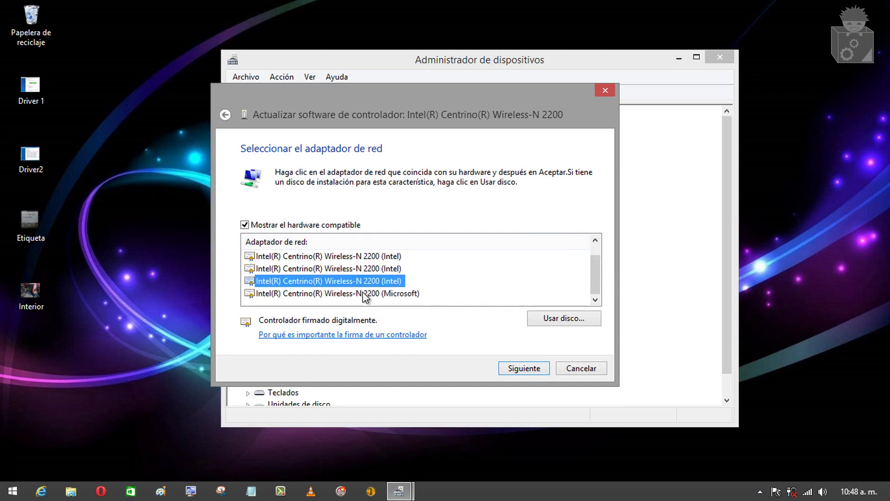
{"action": "left_click", "coordinate": [364, 294]}
{"action": "left_click", "coordinate": [373, 273]}
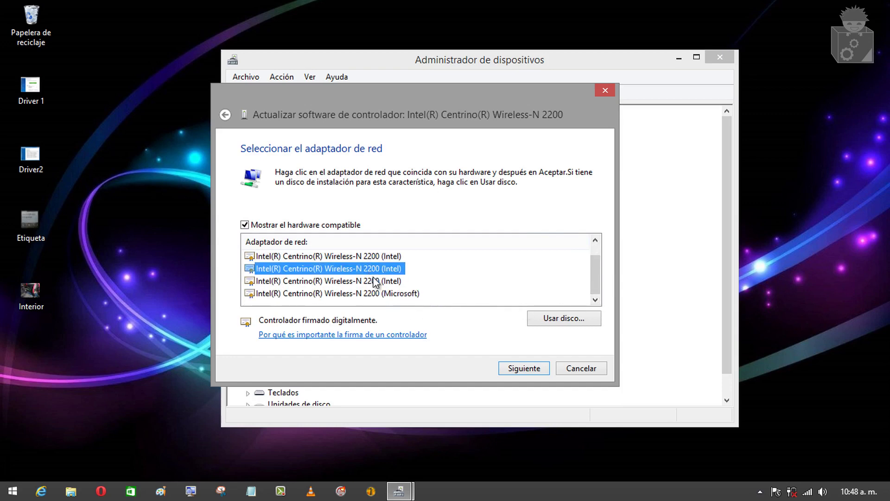
{"action": "left_click", "coordinate": [392, 281]}
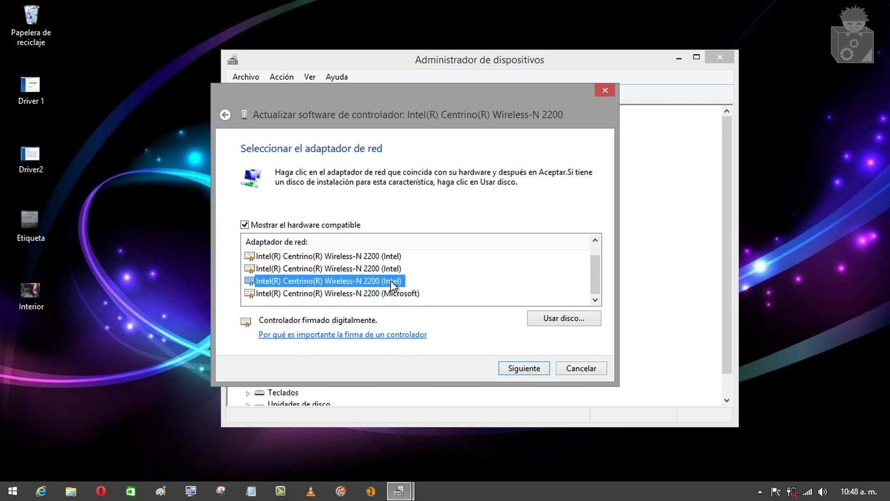
{"action": "left_click", "coordinate": [394, 293]}
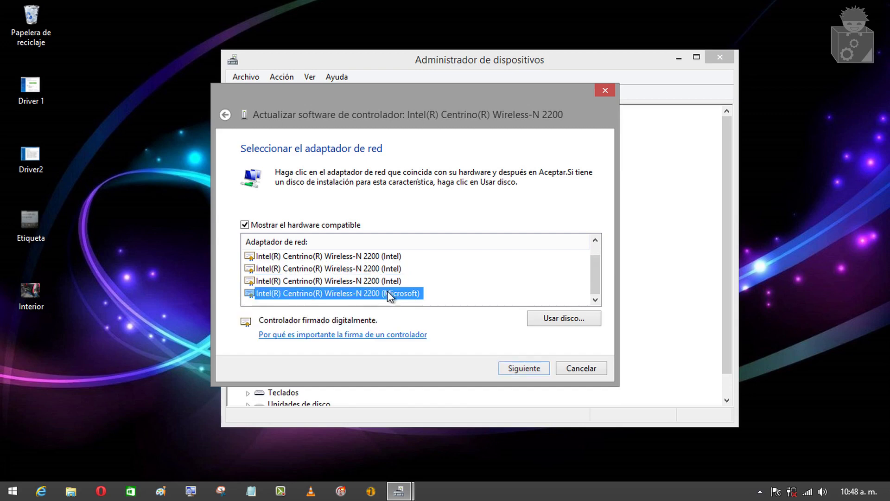
{"action": "scroll", "coordinate": [386, 285], "scroll_direction": "up", "scroll_amount": 1}
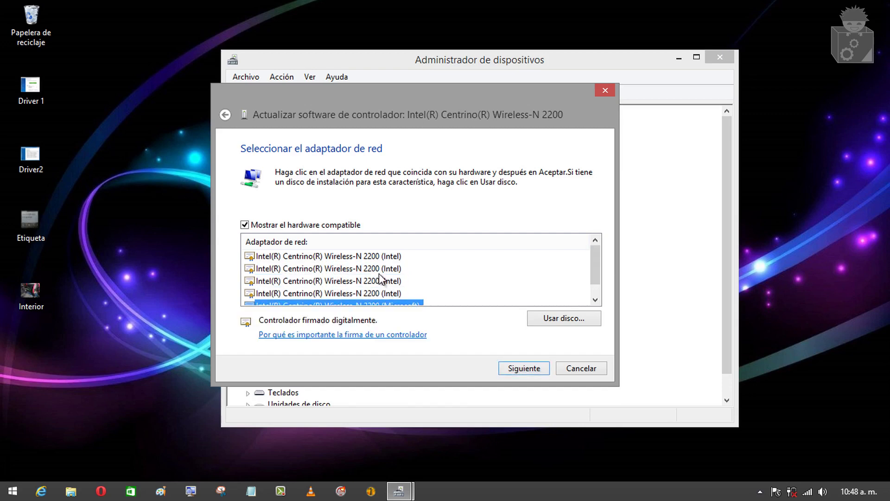
{"action": "left_click", "coordinate": [380, 275]}
{"action": "scroll", "coordinate": [391, 299], "scroll_direction": "down", "scroll_amount": 1}
{"action": "left_click", "coordinate": [389, 295]}
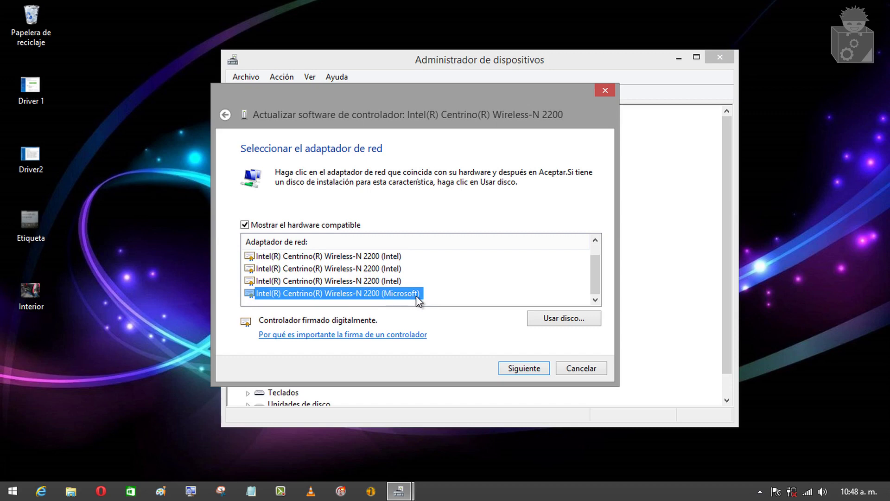
{"action": "left_click", "coordinate": [359, 282]}
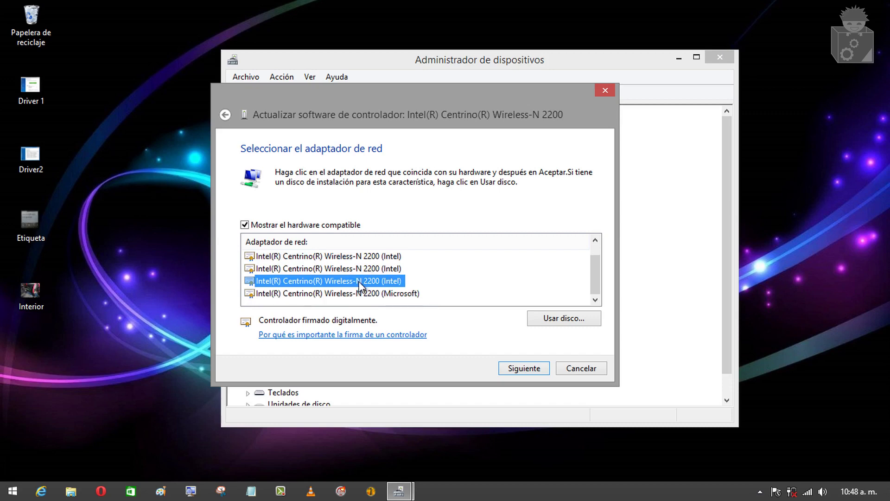
{"action": "scroll", "coordinate": [360, 283], "scroll_direction": "up", "scroll_amount": 1}
{"action": "left_click", "coordinate": [360, 258]}
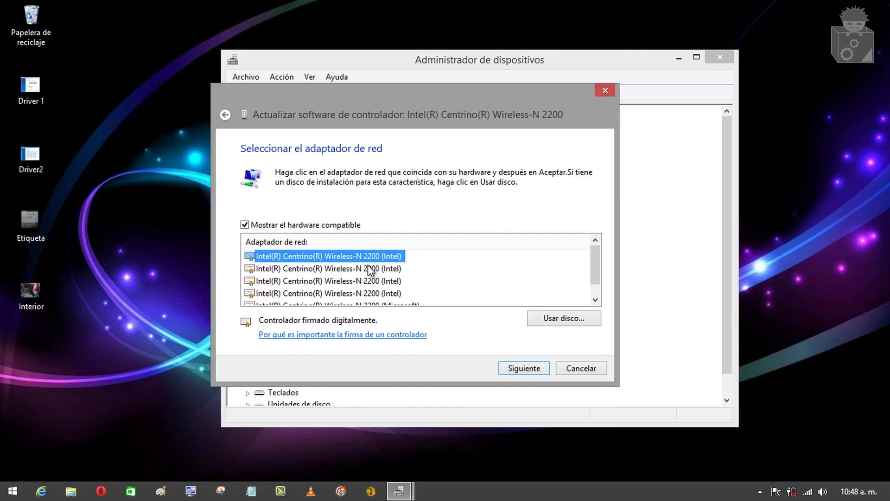
{"action": "left_click", "coordinate": [368, 269]}
{"action": "left_click", "coordinate": [370, 276]}
{"action": "scroll", "coordinate": [372, 283], "scroll_direction": "down", "scroll_amount": 1}
{"action": "scroll", "coordinate": [372, 283], "scroll_direction": "up", "scroll_amount": 1}
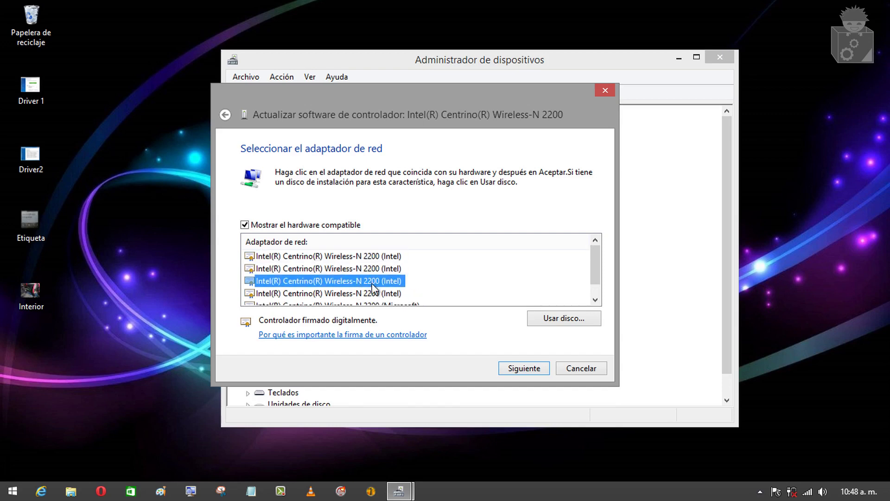
{"action": "scroll", "coordinate": [374, 288], "scroll_direction": "down", "scroll_amount": 1}
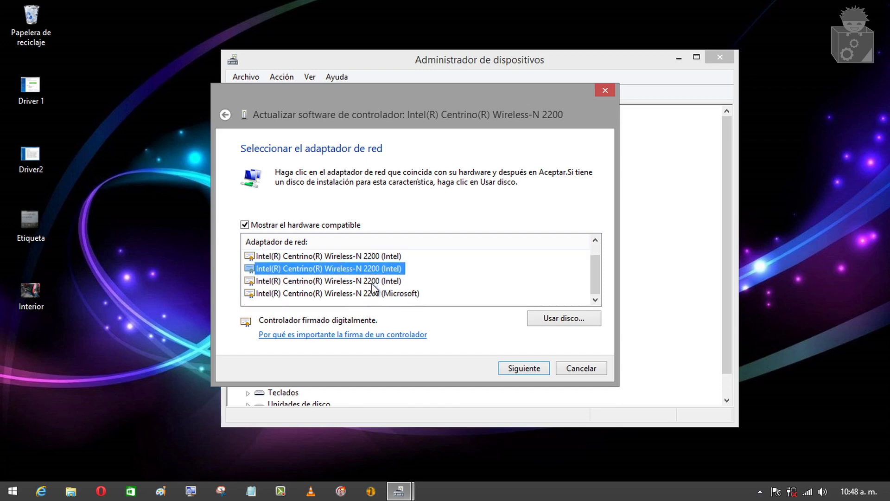
{"action": "left_click", "coordinate": [374, 282]}
{"action": "left_click", "coordinate": [376, 269]}
{"action": "left_click", "coordinate": [380, 256]}
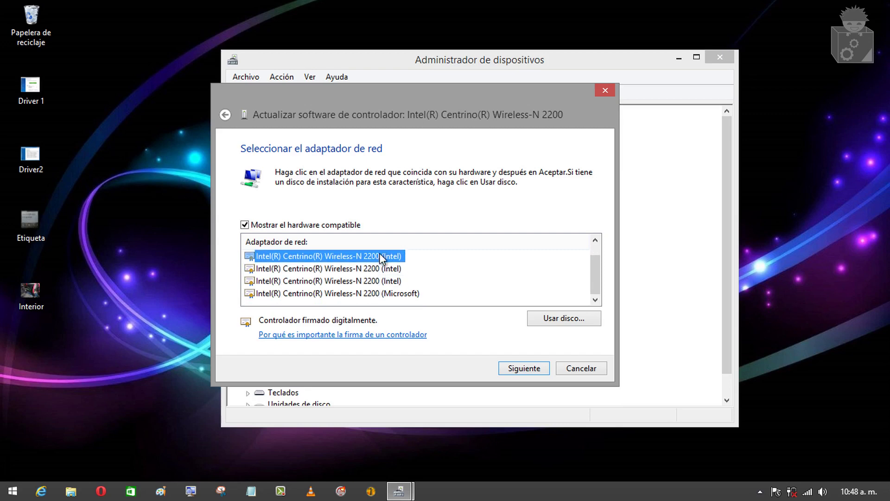
{"action": "scroll", "coordinate": [380, 255], "scroll_direction": "up", "scroll_amount": 1}
{"action": "scroll", "coordinate": [380, 255], "scroll_direction": "down", "scroll_amount": 1}
{"action": "left_click", "coordinate": [377, 269]}
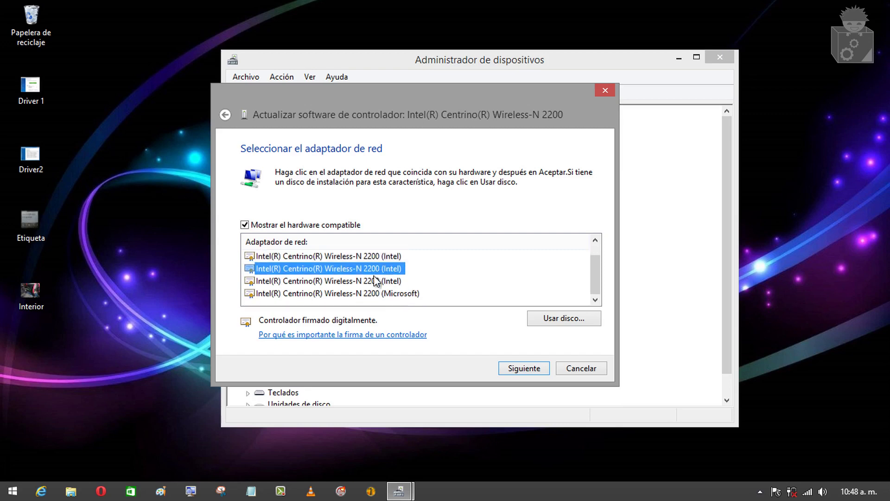
{"action": "left_click", "coordinate": [373, 281]}
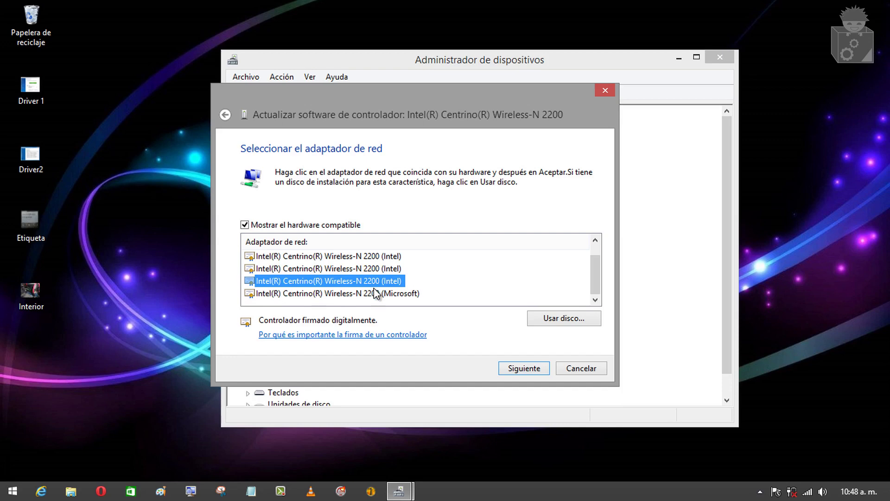
{"action": "left_click", "coordinate": [374, 293]}
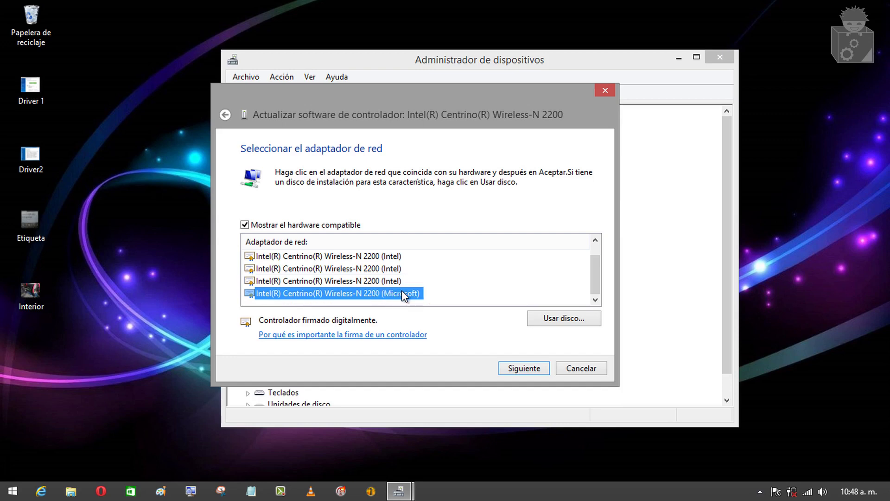
Compare the Intel driver entries listed for Intel(R) Centrino(R) Wireless-N 2200 and cancel the driver update
{"action": "left_click", "coordinate": [387, 280]}
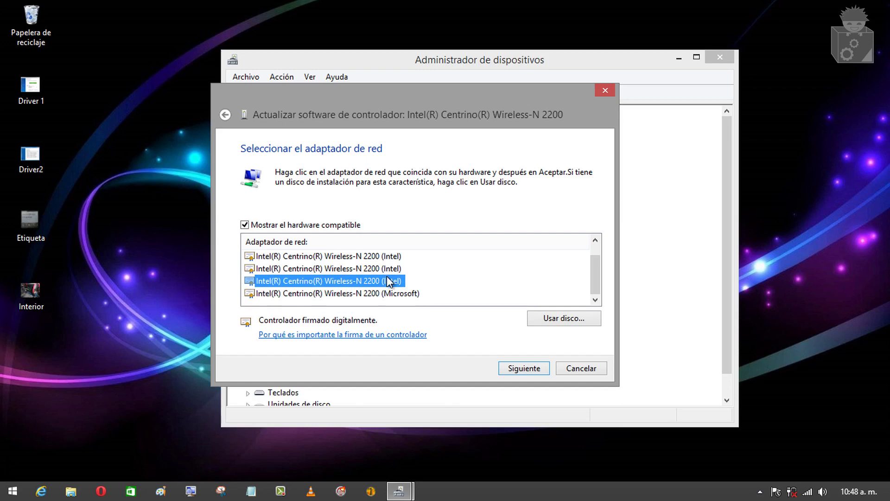
{"action": "left_click", "coordinate": [376, 258]}
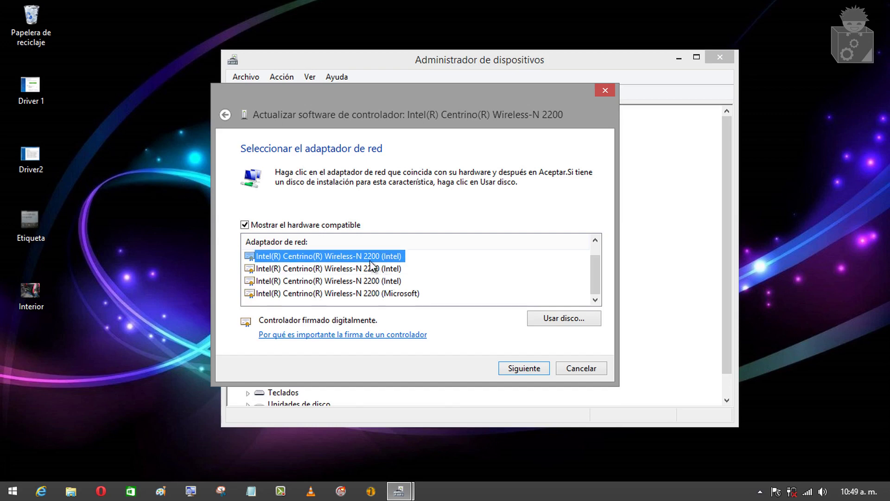
{"action": "left_click", "coordinate": [577, 368]}
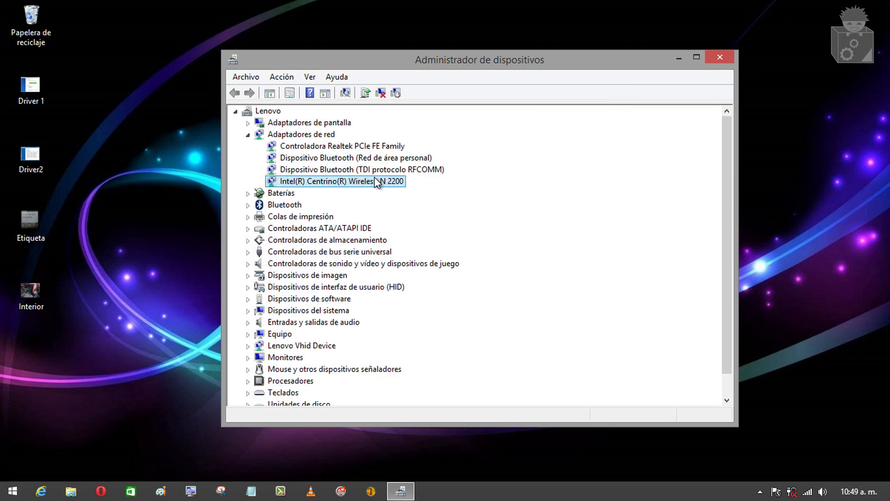
Revisit the driver search options for Intel(R) Centrino(R) Wireless-N 2200, cancelling the wizard and closing Administrador de dispositivos
{"action": "right_click", "coordinate": [376, 179]}
{"action": "left_click", "coordinate": [390, 186]}
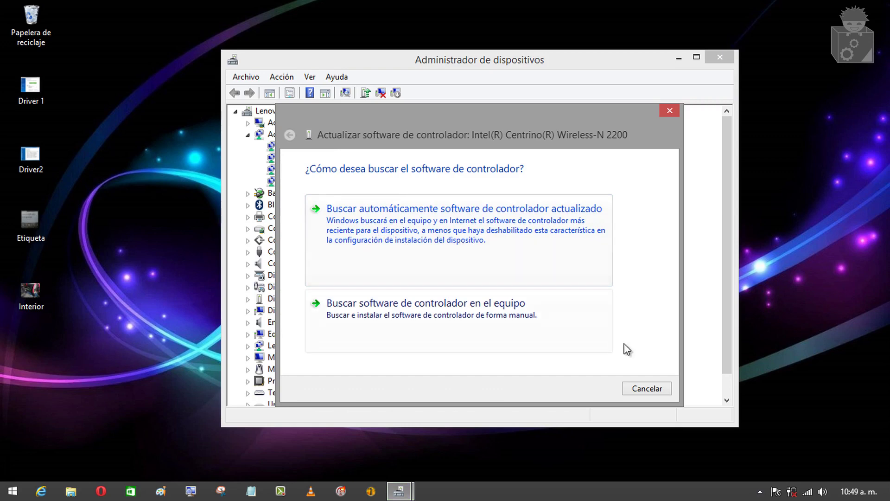
{"action": "left_click", "coordinate": [647, 388]}
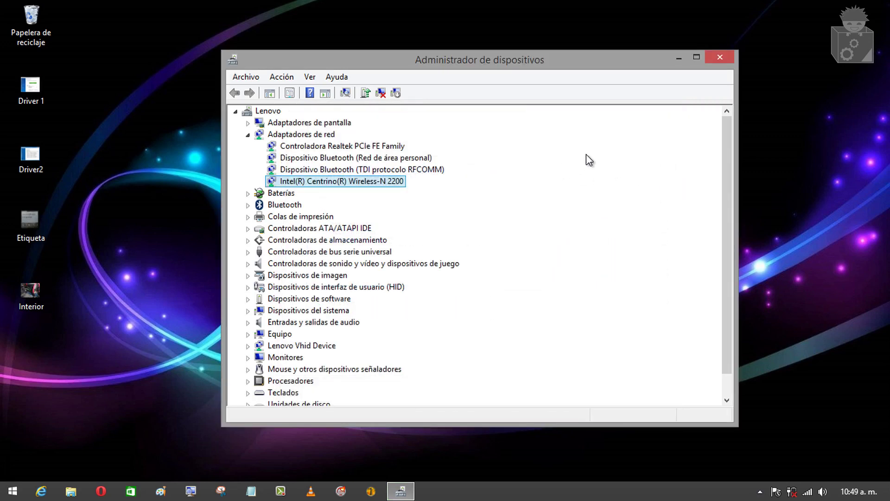
{"action": "left_click", "coordinate": [722, 57]}
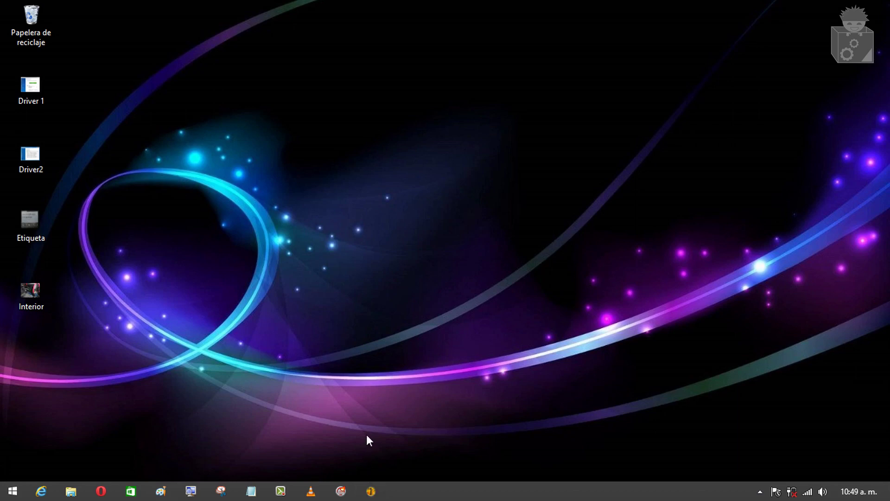
Launch EVEREST Ultimate Edition and reposition its window on the desktop
{"action": "left_click", "coordinate": [373, 489]}
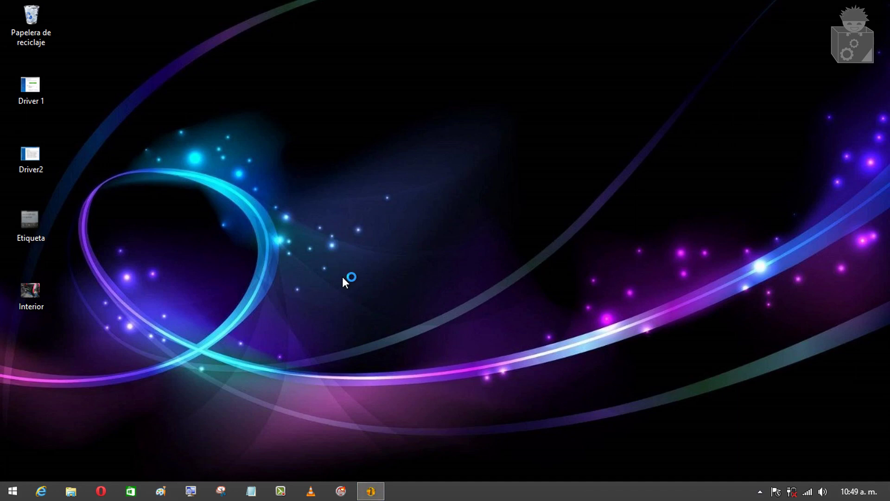
{"action": "left_click_drag", "start_coordinate": [118, 235], "coordinate": [28, 76]}
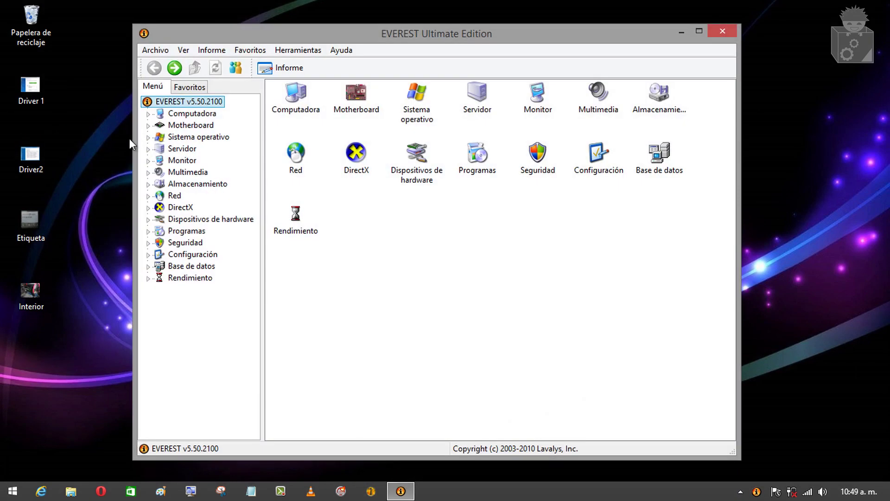
{"action": "left_click", "coordinate": [110, 163]}
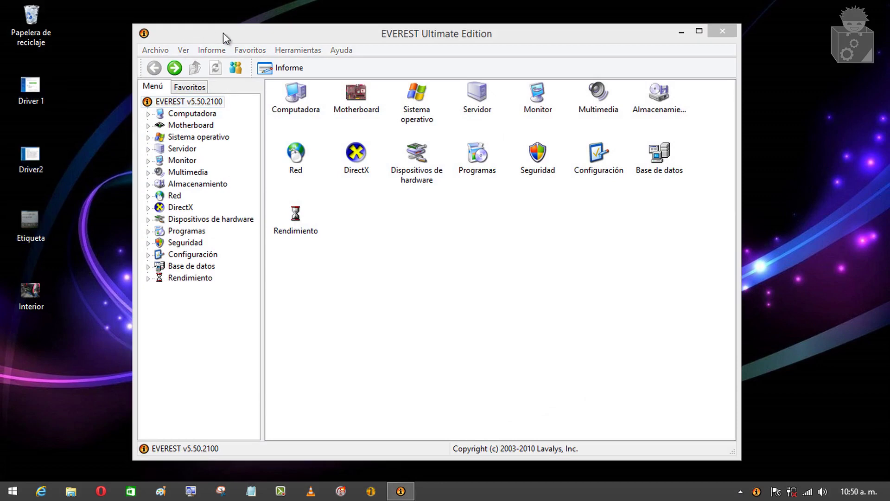
{"action": "mouse_move", "coordinate": [223, 33]}
{"action": "left_mouse_down"}
{"action": "mouse_move", "coordinate": [238, 23]}
{"action": "mouse_move", "coordinate": [225, 23]}
{"action": "left_mouse_up"}
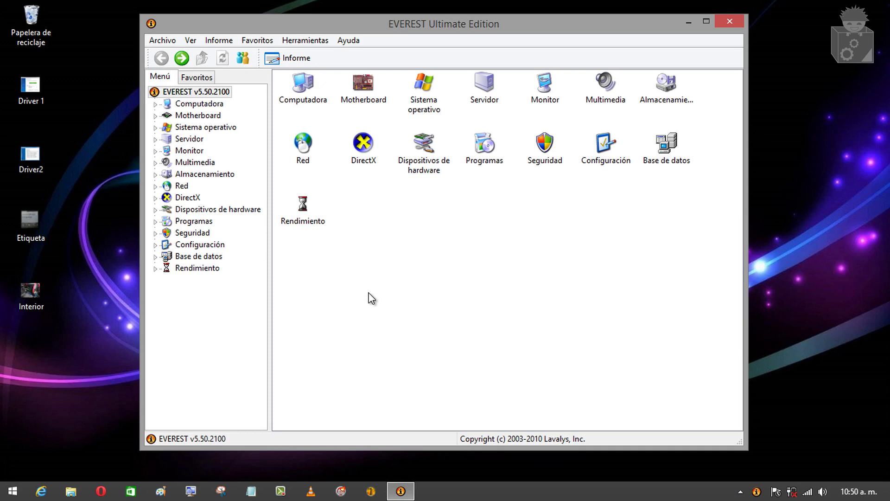
{"action": "left_click_drag", "start_coordinate": [391, 24], "coordinate": [387, 22]}
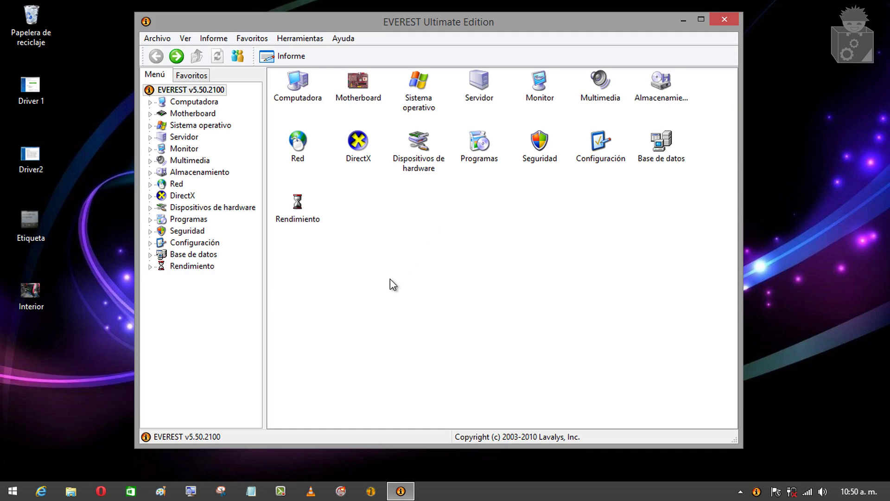
{"action": "left_click_drag", "start_coordinate": [322, 24], "coordinate": [333, 26]}
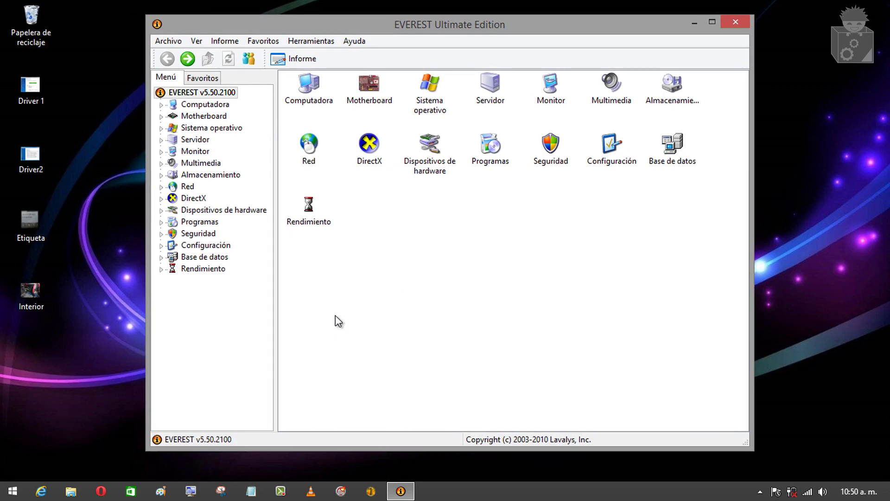
Expand the Motherboard category and view the motherboard's properties
{"action": "left_click", "coordinate": [220, 119]}
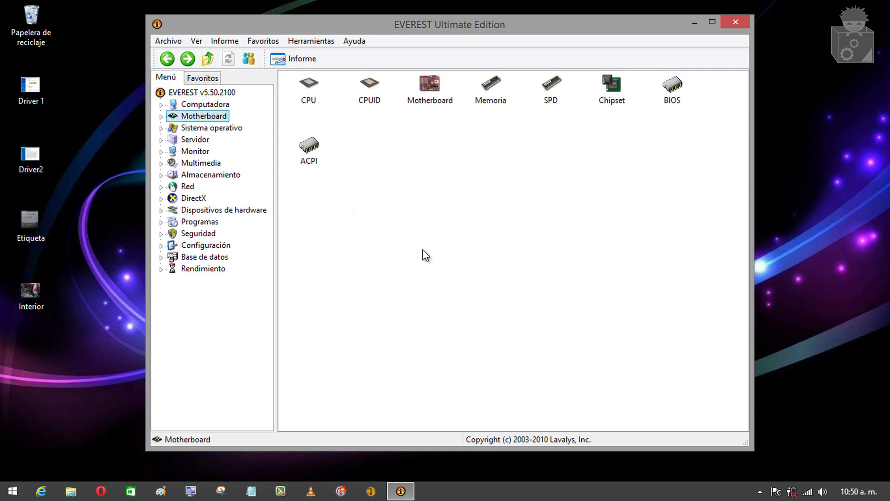
{"action": "left_click", "coordinate": [161, 116]}
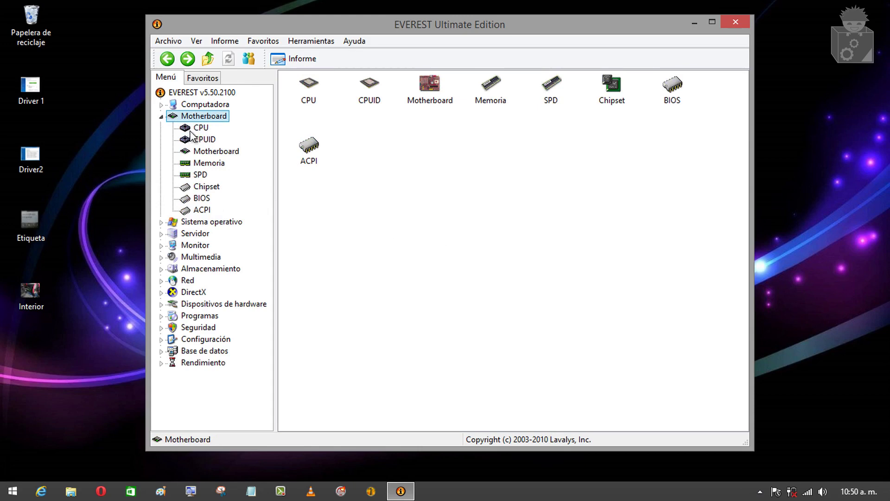
{"action": "left_click", "coordinate": [217, 152]}
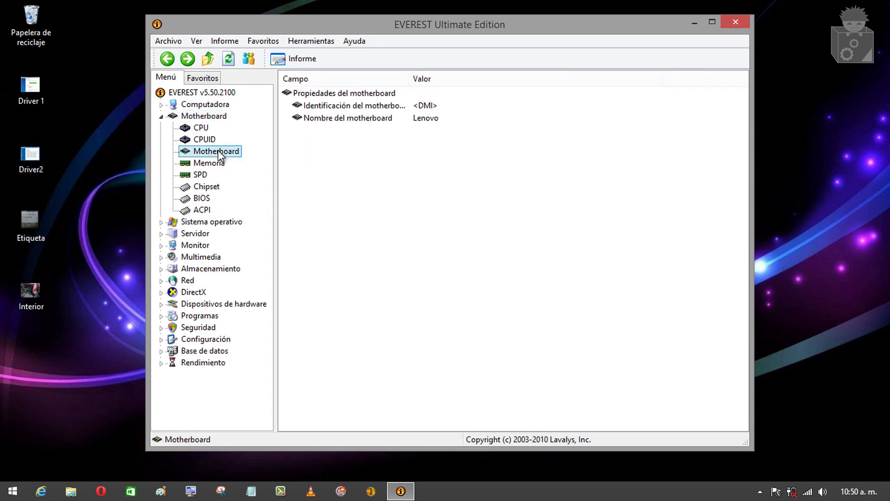
Examine the CPU properties, including the cache levels, the listed processors and the CPU usage
{"action": "left_click", "coordinate": [207, 125]}
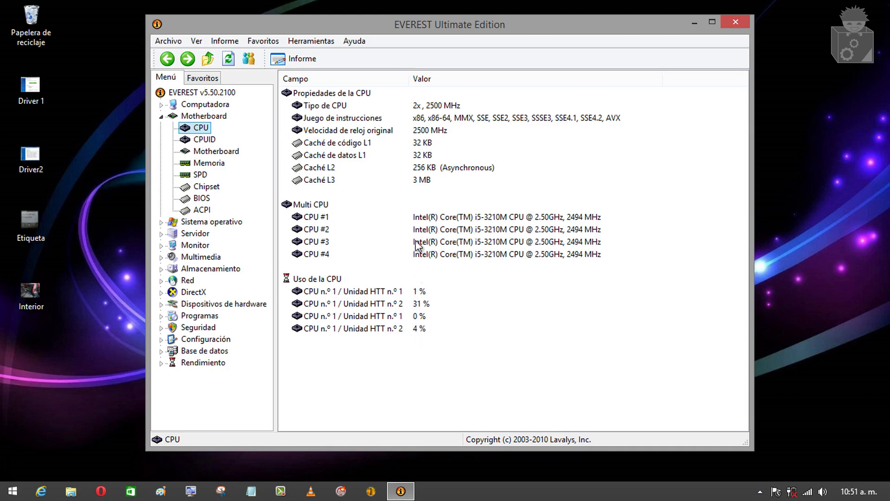
{"action": "left_click", "coordinate": [334, 159]}
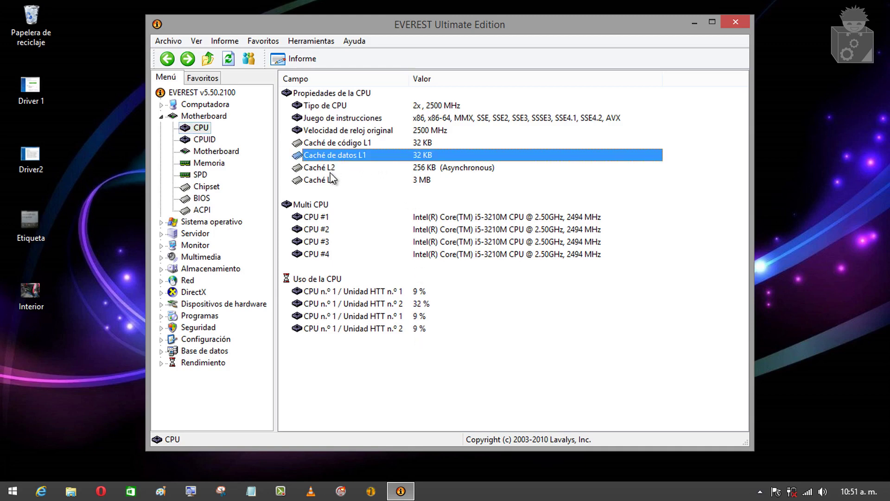
{"action": "key", "text": "Down"}
{"action": "key", "text": "Down"}
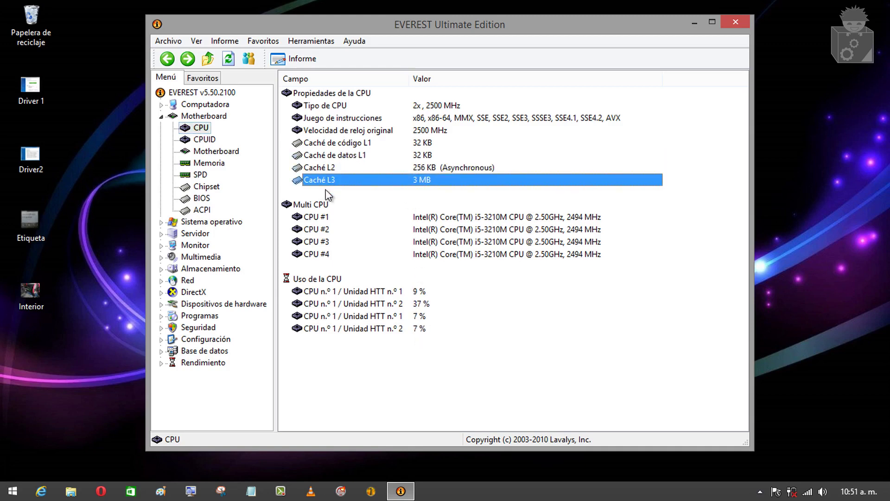
{"action": "left_click", "coordinate": [320, 308]}
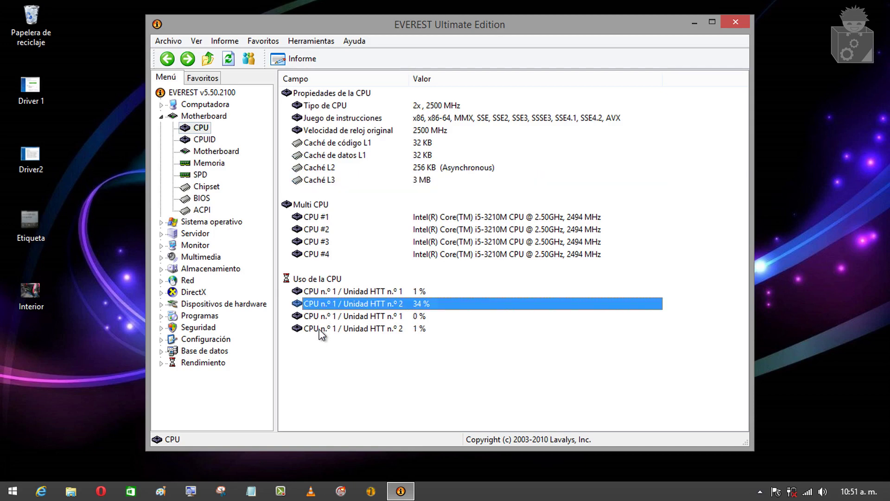
{"action": "left_click", "coordinate": [318, 373]}
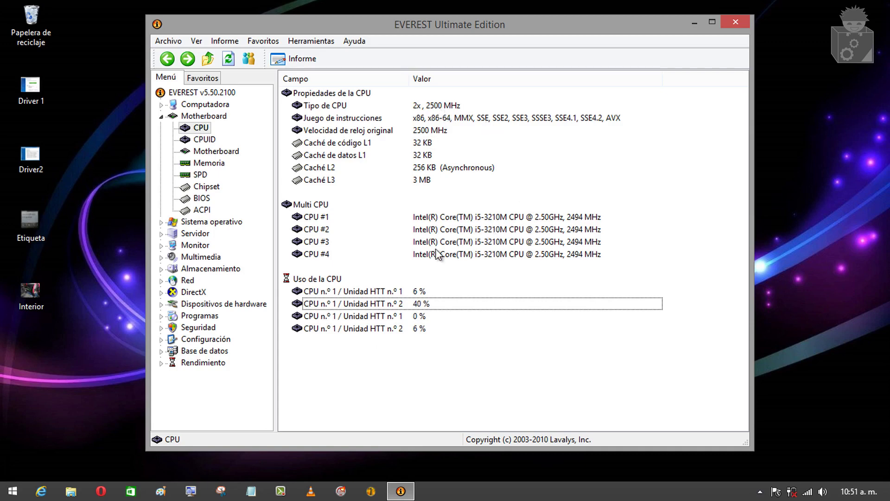
Collapse the Motherboard category and look through Sistema operativo, Servidor, Almacenamiento and Multimedia
{"action": "left_click", "coordinate": [185, 281]}
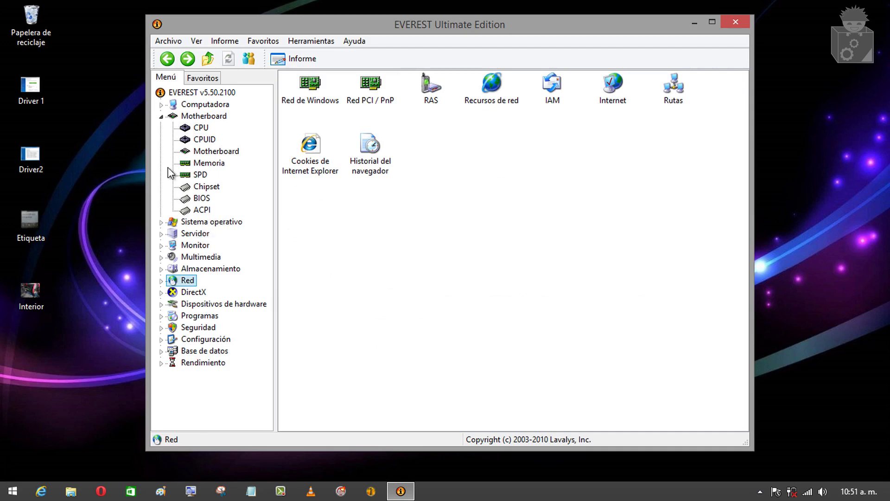
{"action": "left_click", "coordinate": [161, 116]}
{"action": "left_click", "coordinate": [182, 128]}
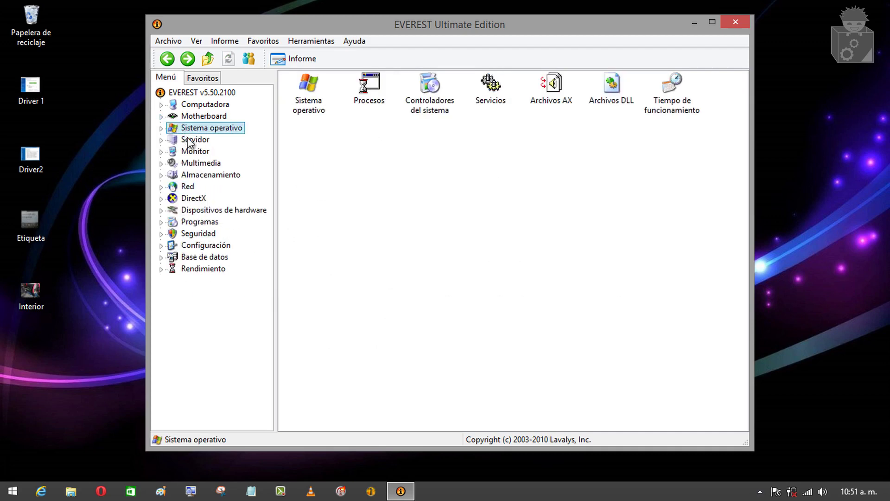
{"action": "left_click", "coordinate": [194, 139]}
{"action": "left_click", "coordinate": [197, 163]}
{"action": "left_click", "coordinate": [198, 176]}
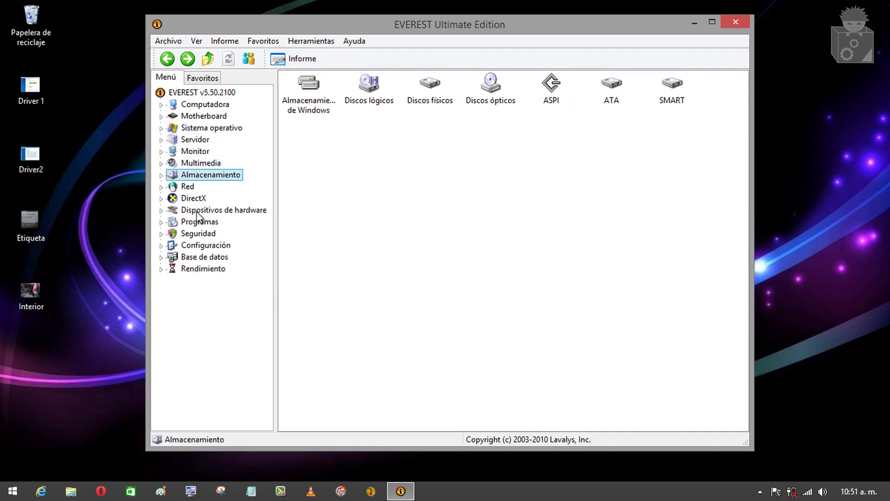
{"action": "left_click", "coordinate": [199, 166]}
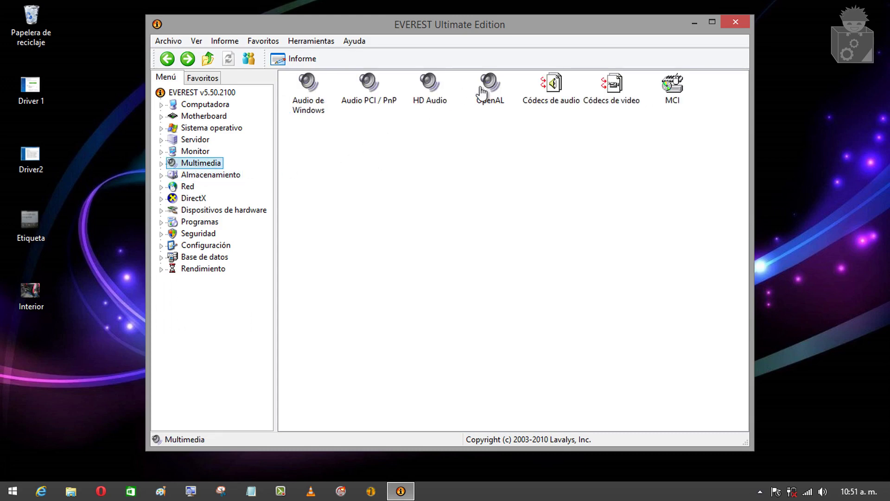
Look through the remaining categories, from Red and DirectX to Configuración and Rendimiento, and close EVEREST
{"action": "left_click", "coordinate": [188, 187]}
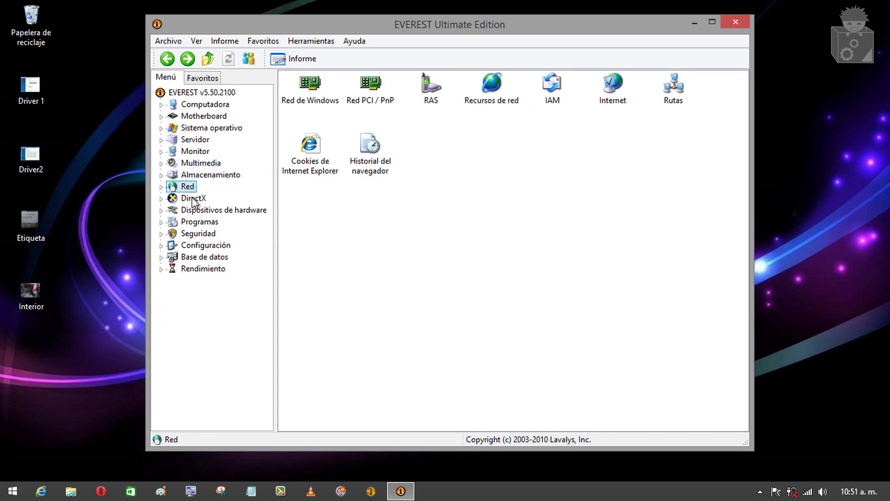
{"action": "left_click", "coordinate": [194, 199]}
{"action": "left_click", "coordinate": [200, 212]}
{"action": "left_click", "coordinate": [202, 224]}
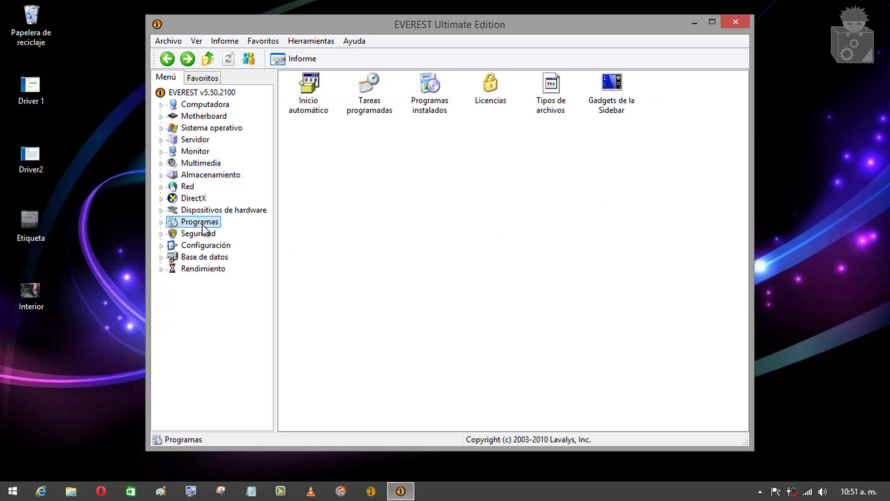
{"action": "left_click", "coordinate": [206, 245]}
{"action": "left_click", "coordinate": [211, 269]}
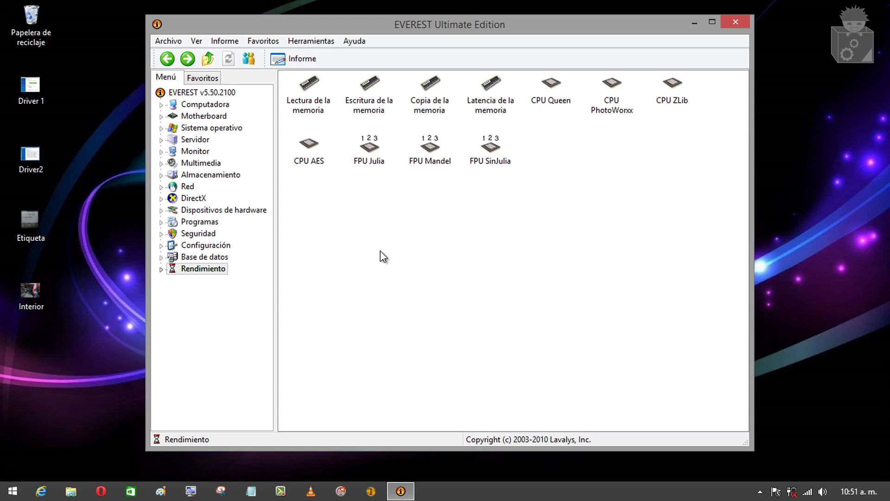
{"action": "left_click", "coordinate": [728, 28]}
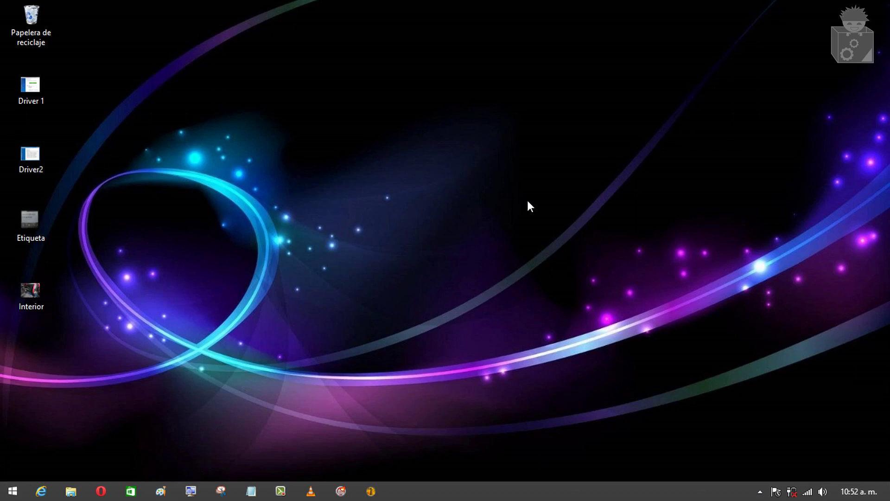
Open the Interior photo from the desktop and enlarge the area around the memory module
{"action": "double_click", "coordinate": [38, 293]}
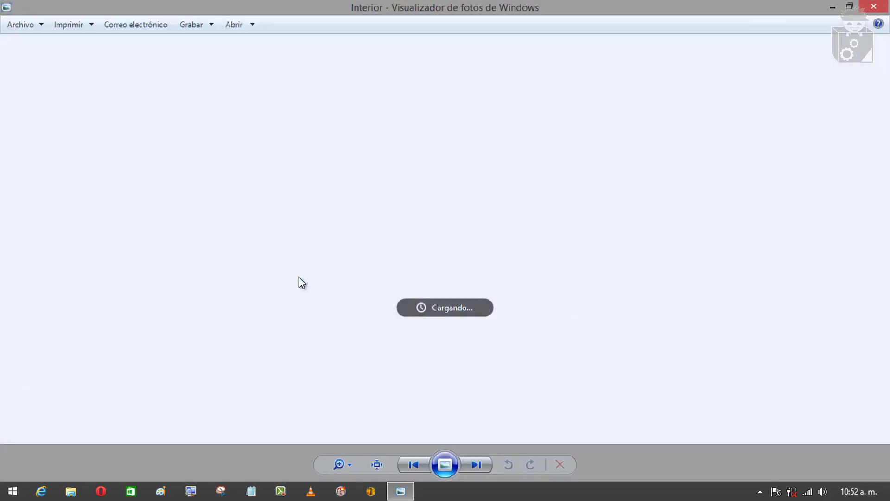
{"action": "scroll", "coordinate": [420, 254], "scroll_direction": "up", "scroll_amount": 2}
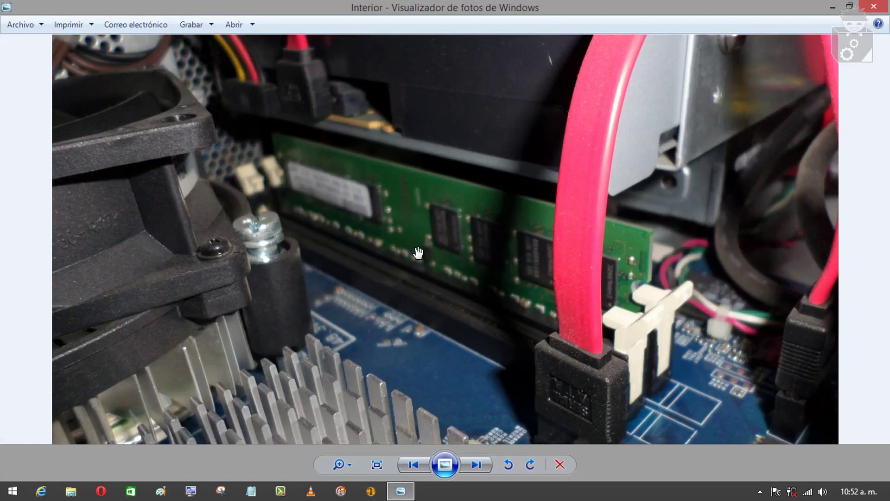
{"action": "left_click_drag", "start_coordinate": [418, 253], "coordinate": [415, 303]}
{"action": "key", "text": "super+Down"}
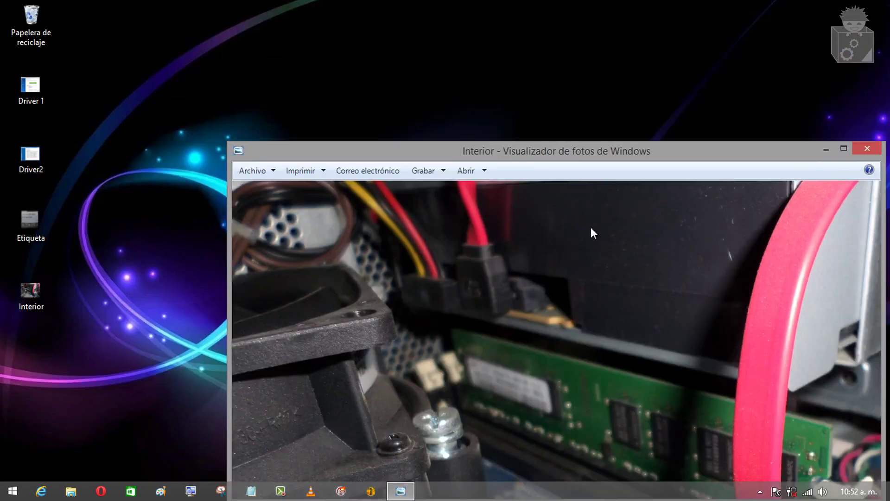
{"action": "left_click_drag", "start_coordinate": [82, 74], "coordinate": [6, 339]}
{"action": "left_click", "coordinate": [135, 304]}
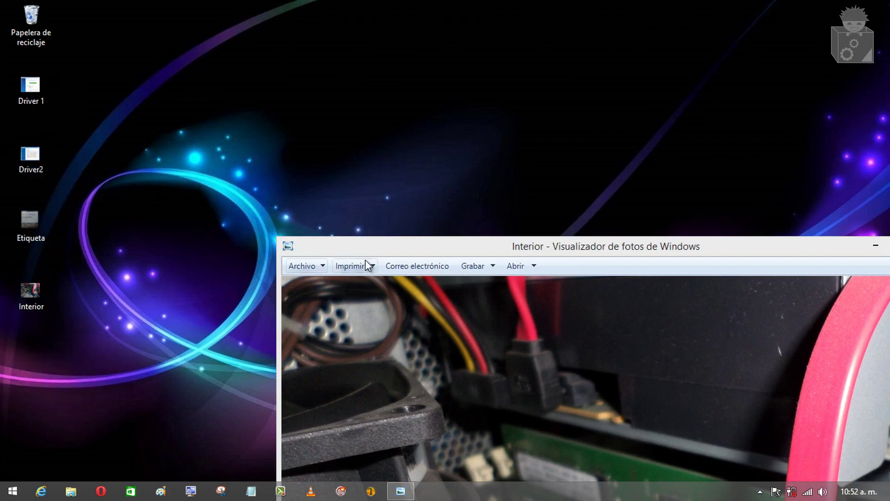
{"action": "left_click", "coordinate": [393, 248]}
{"action": "left_click_drag", "start_coordinate": [393, 247], "coordinate": [280, 1]}
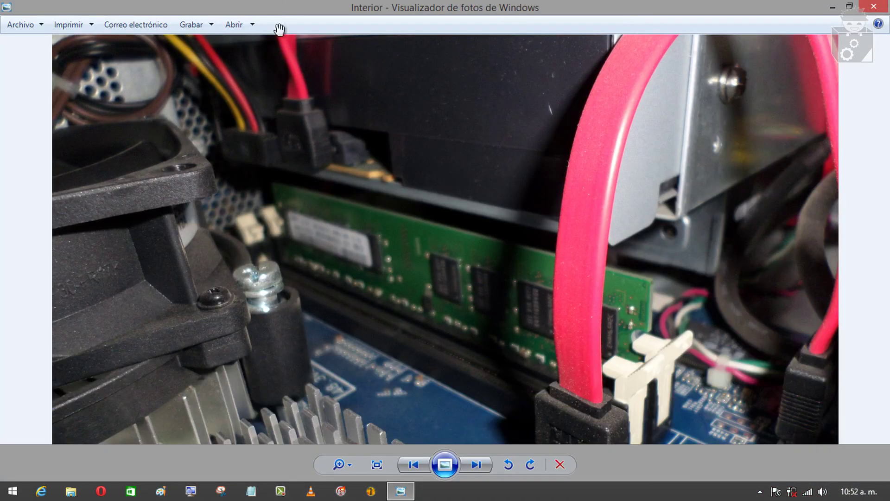
Zoom the Interior photo back out to view more of the computer's internal components
{"action": "left_click_drag", "start_coordinate": [318, 185], "coordinate": [324, 208]}
{"action": "scroll", "coordinate": [325, 210], "scroll_direction": "down", "scroll_amount": 3}
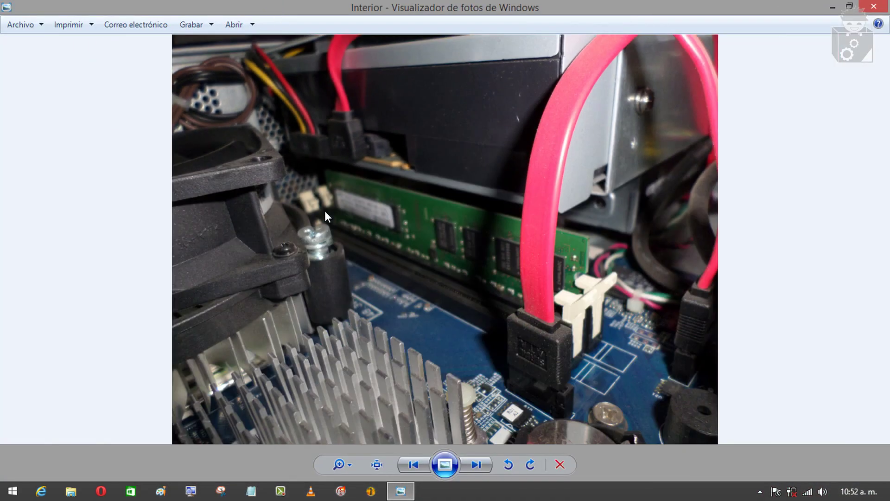